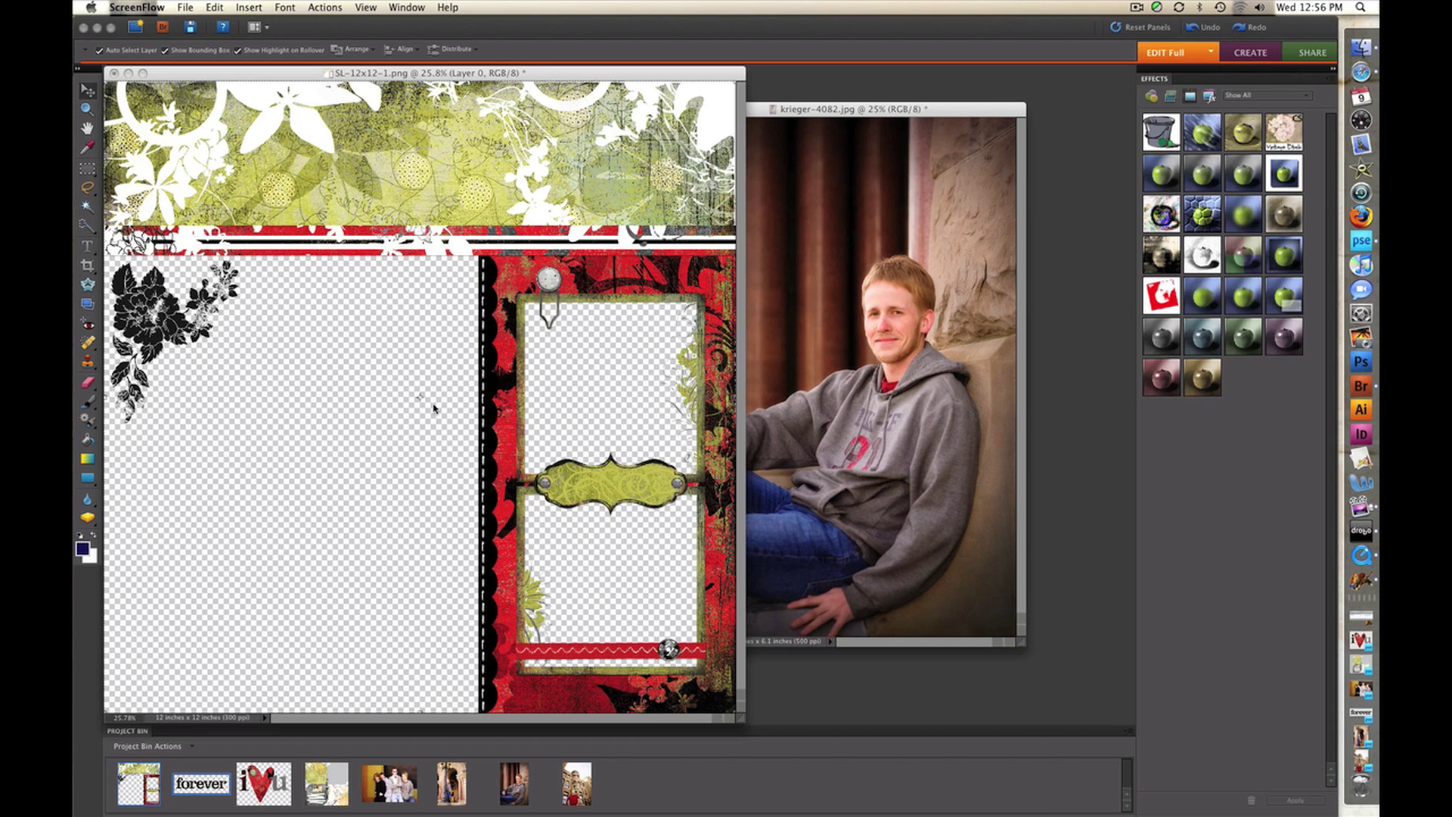
Copy the portrait of the seated man into the 12x12 template and place its layer beneath the template layer
left_click(850, 111)
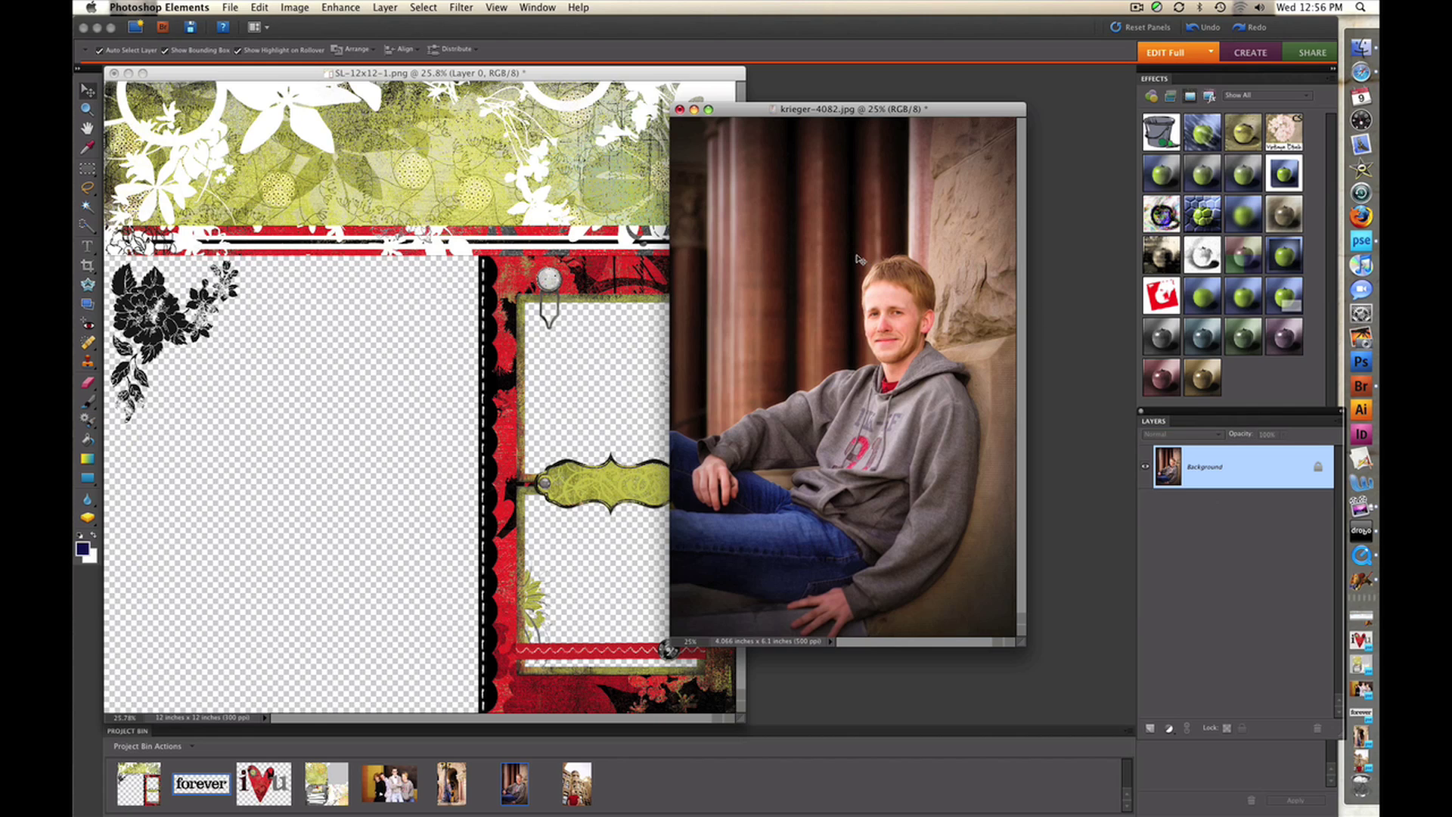
left_click_drag(859, 260, 446, 289)
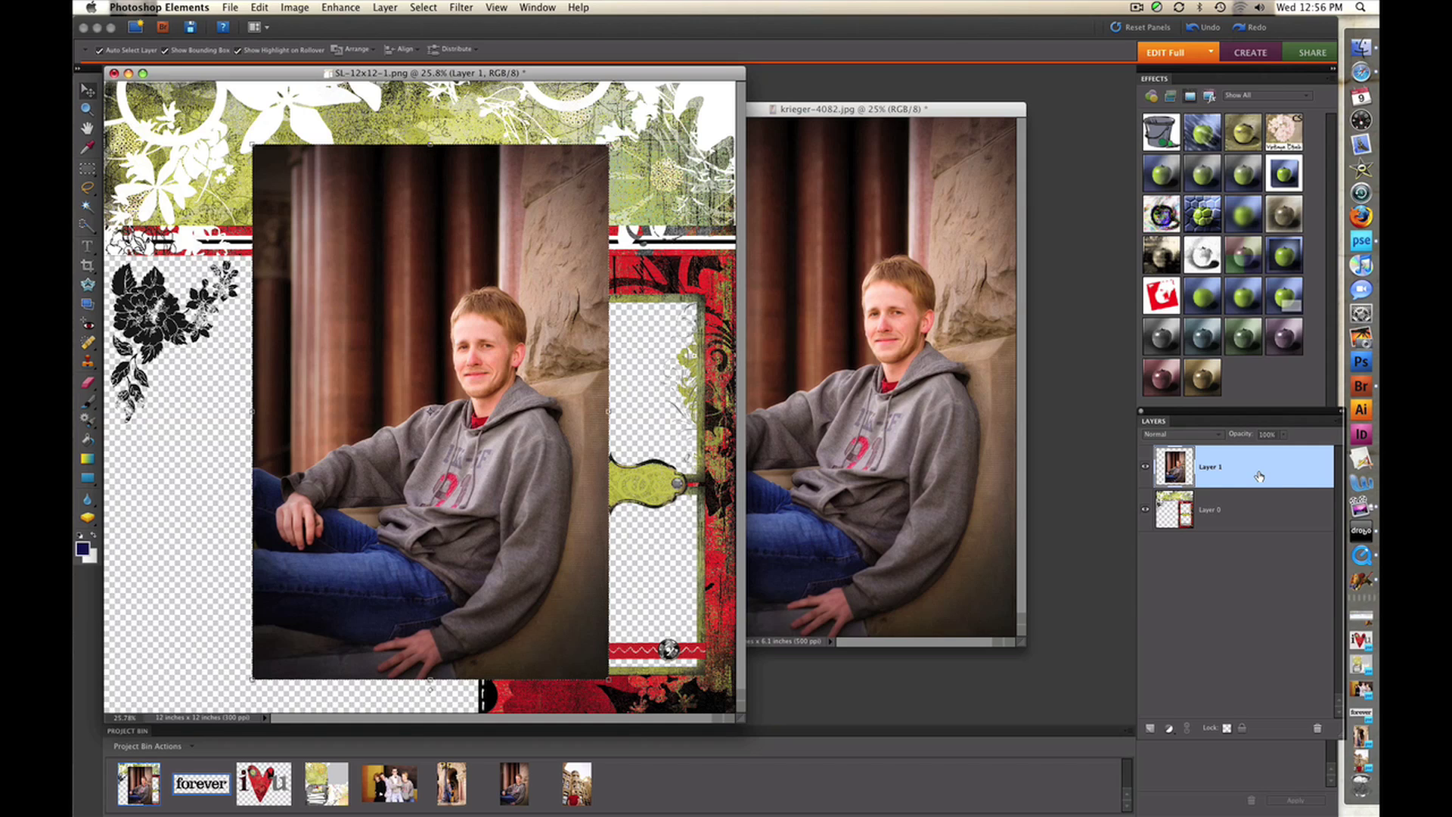
left_click_drag(1259, 476, 1258, 522)
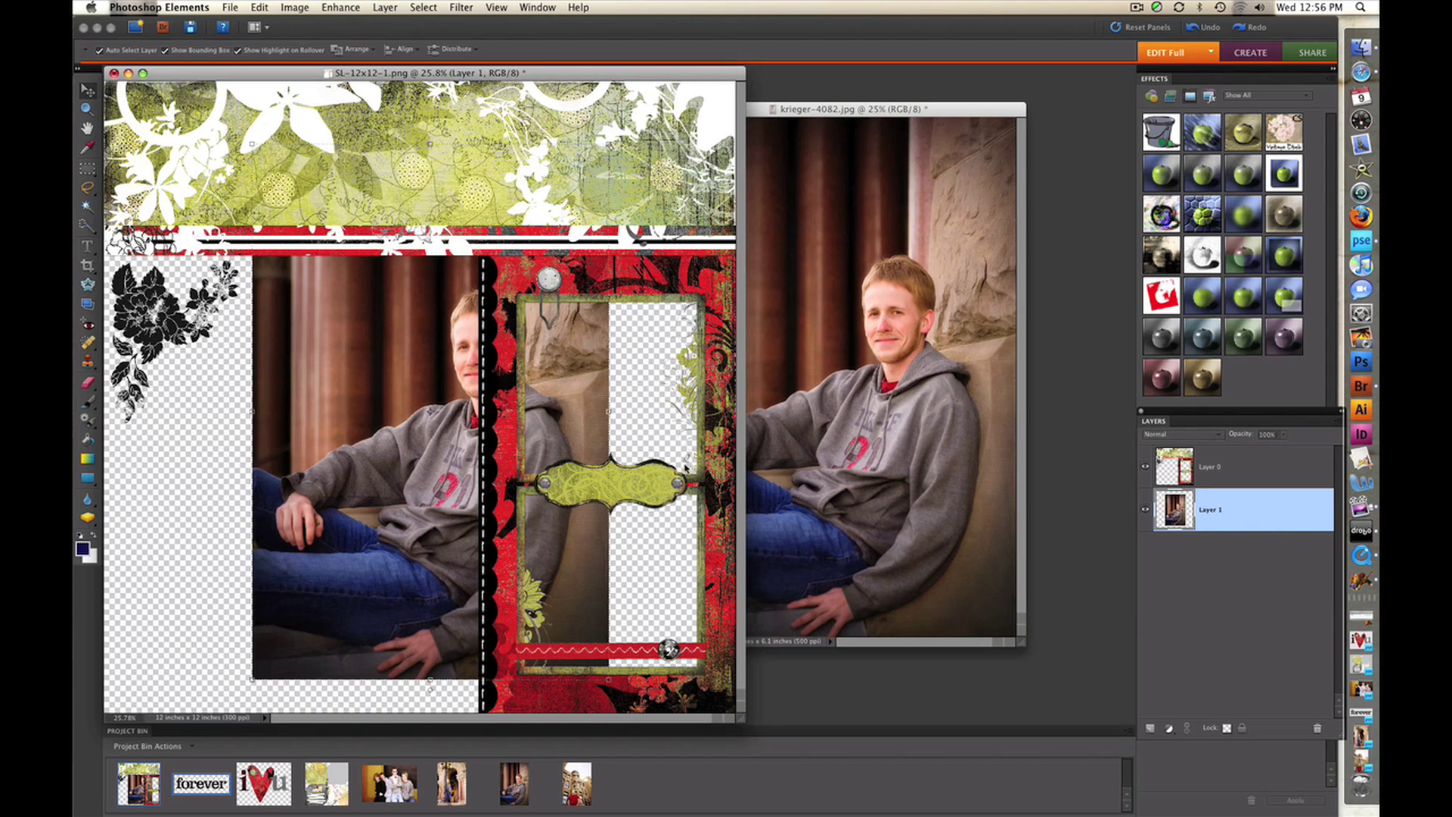
Position the seated portrait in the template's large opening and scale it to about 106% so it fills the opening
left_click_drag(428, 348, 332, 366)
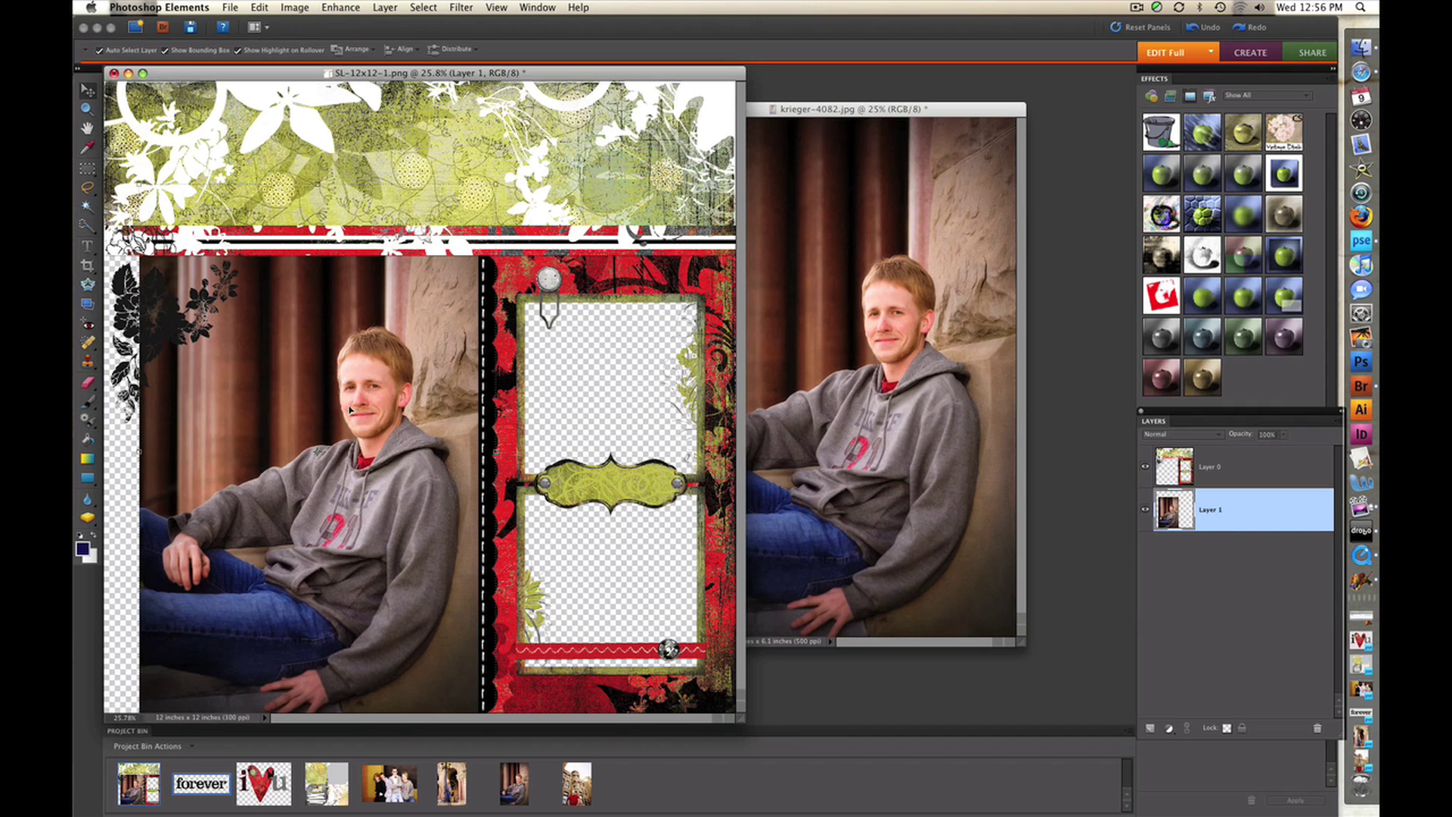
left_click_drag(350, 411, 336, 411)
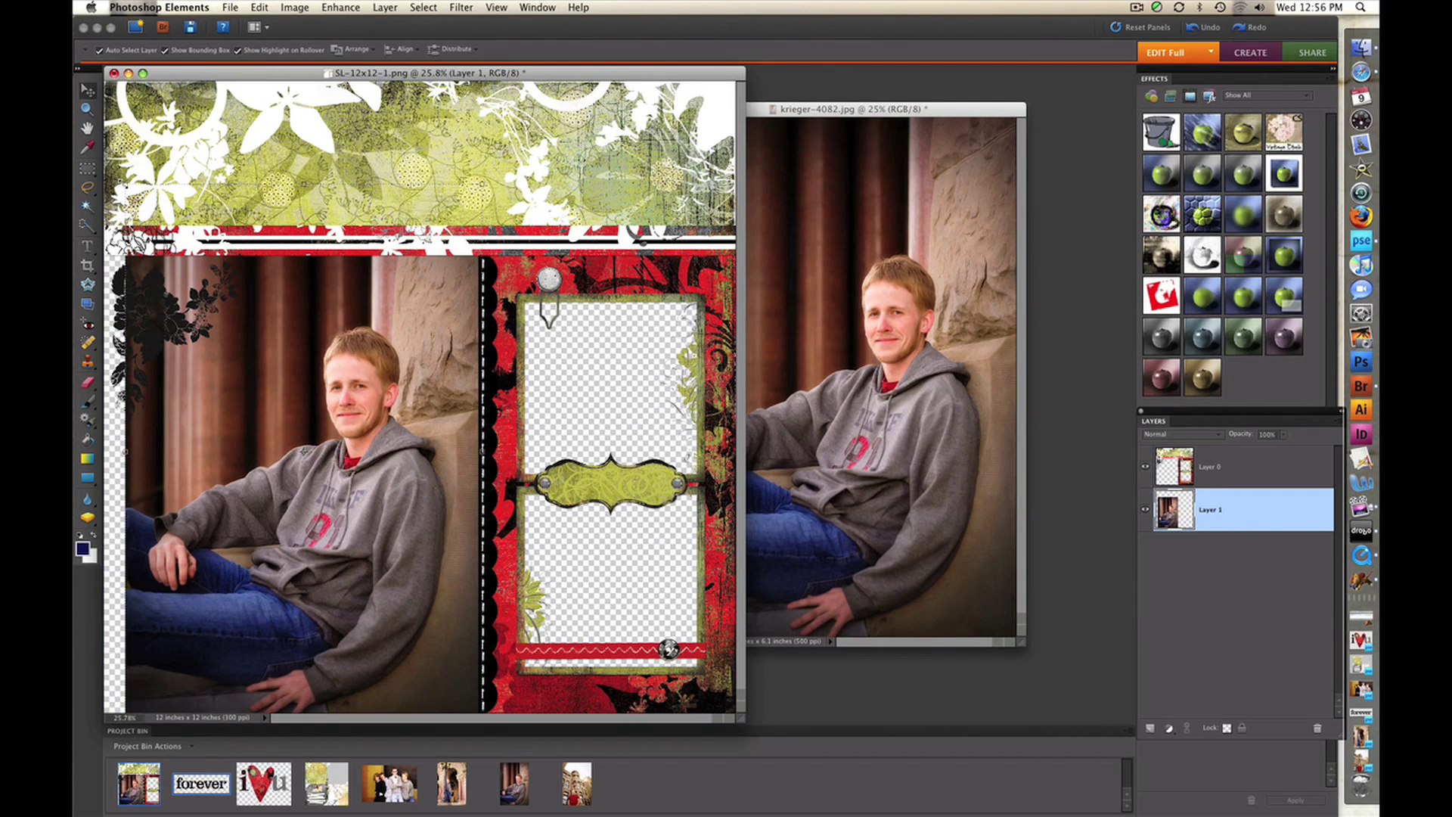
left_click_drag(126, 172, 92, 151)
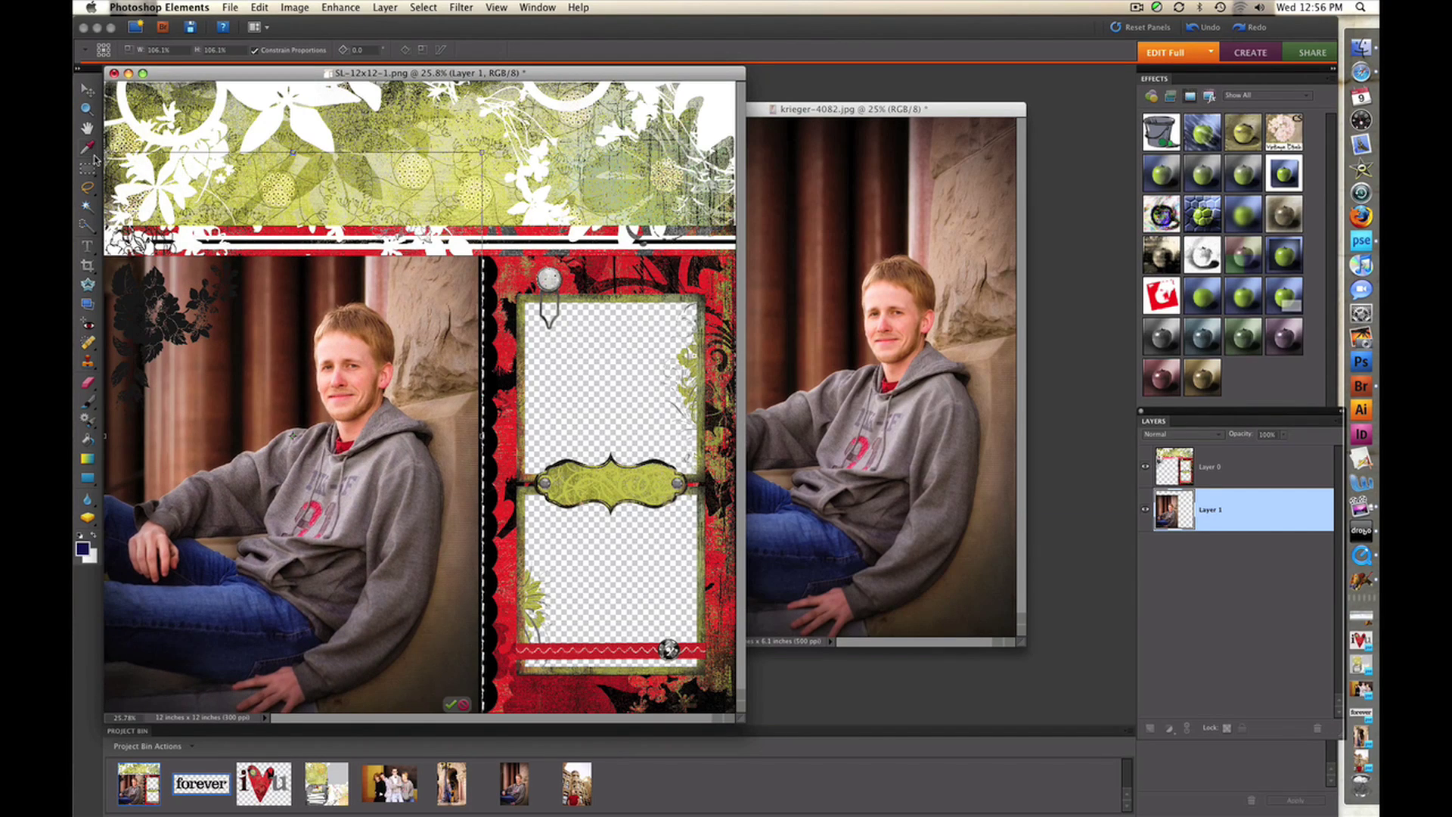
left_click(451, 707)
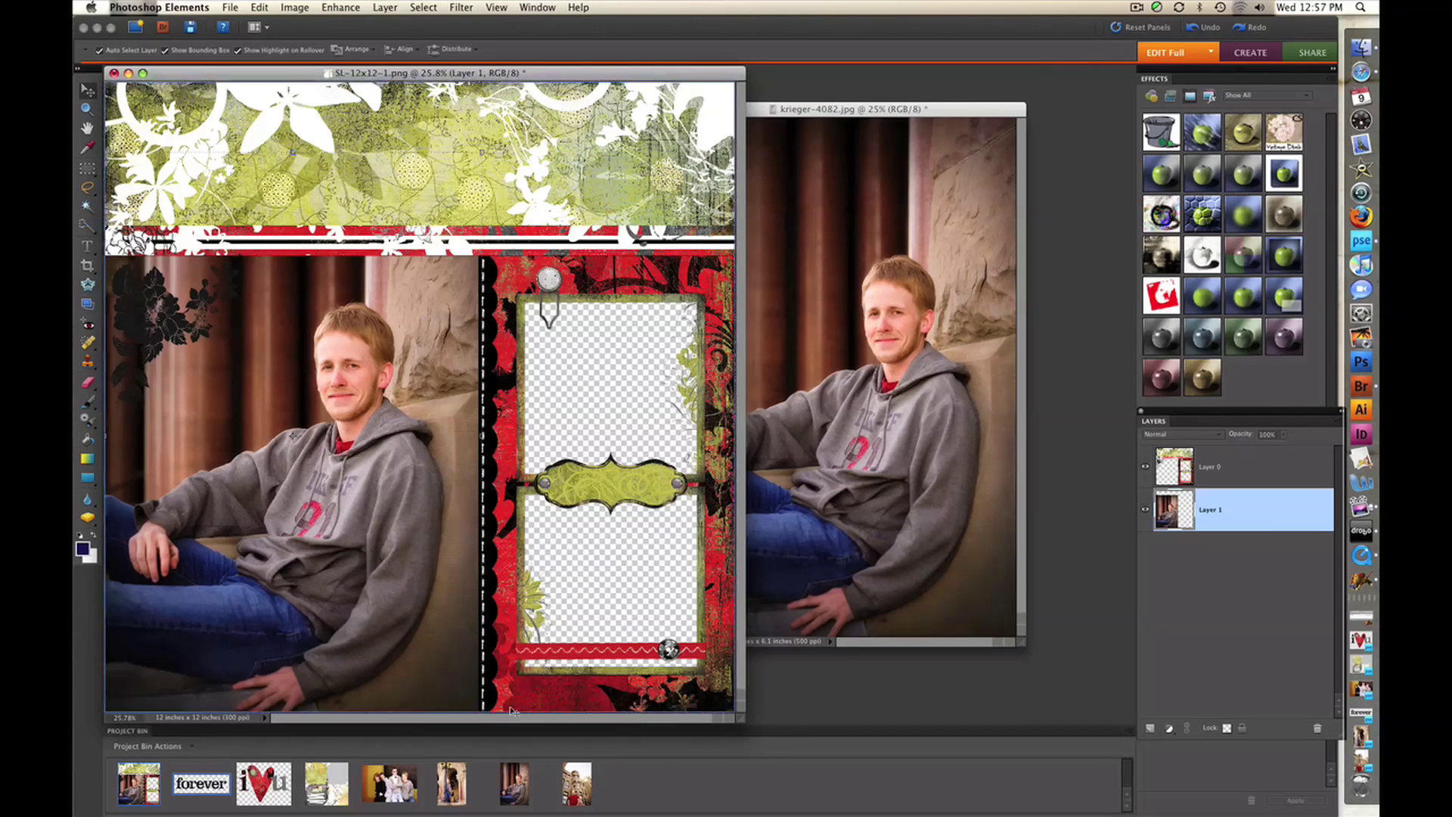
Add the red-shirt photo with the stone tower to the template over the lower small frame, and hide its layer
double_click(577, 783)
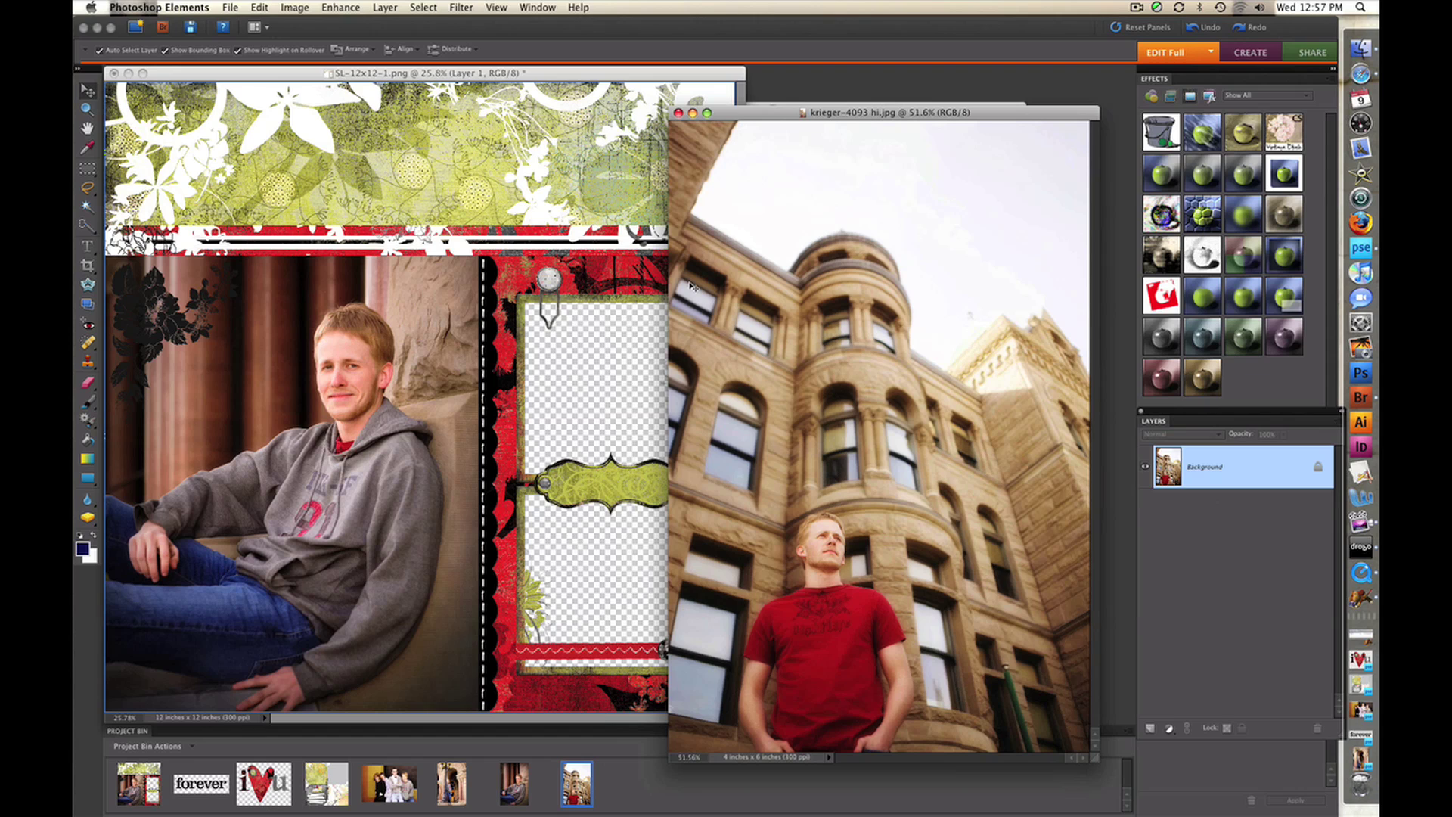
left_click_drag(692, 286, 534, 447)
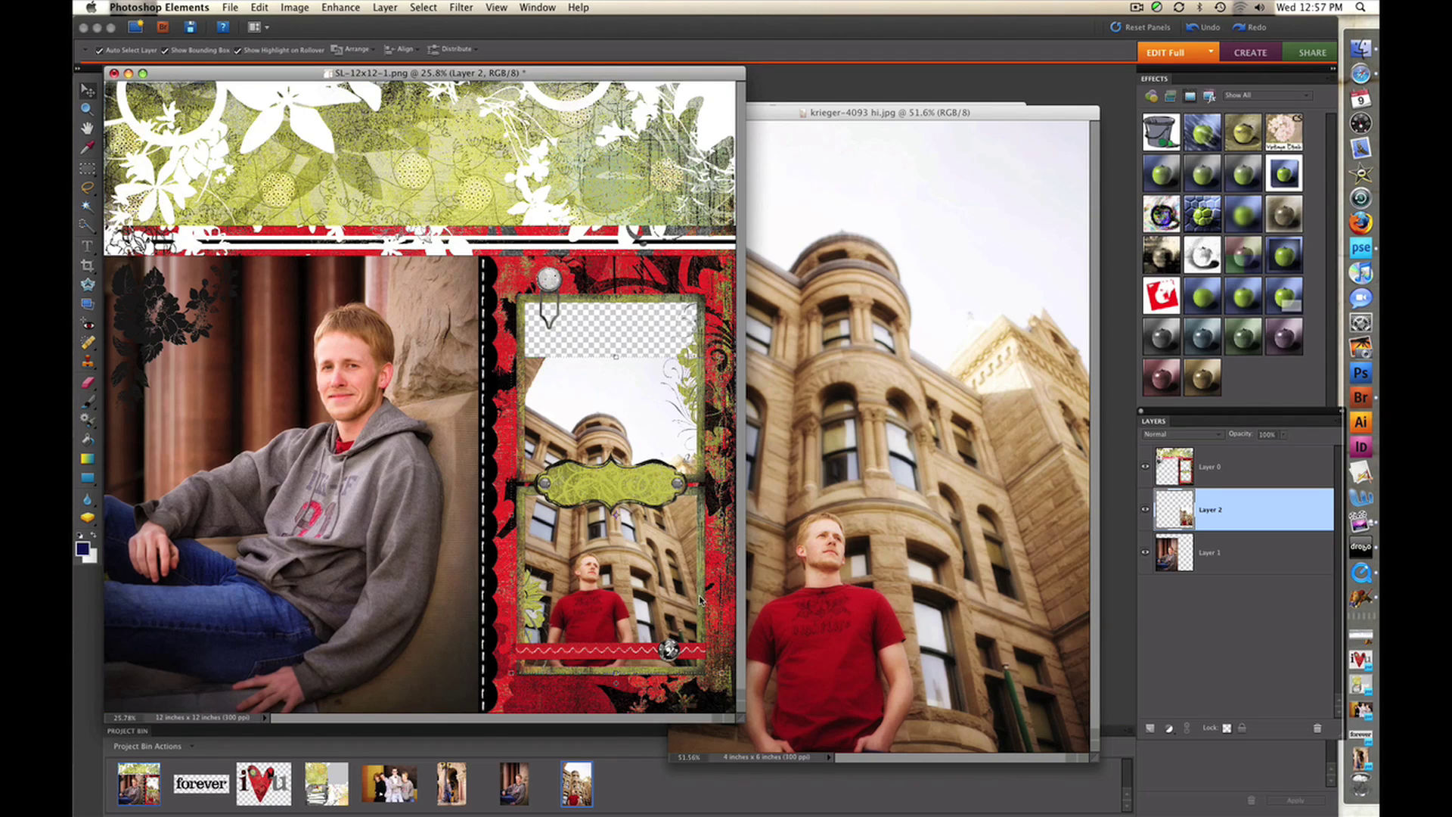
left_click(1146, 511)
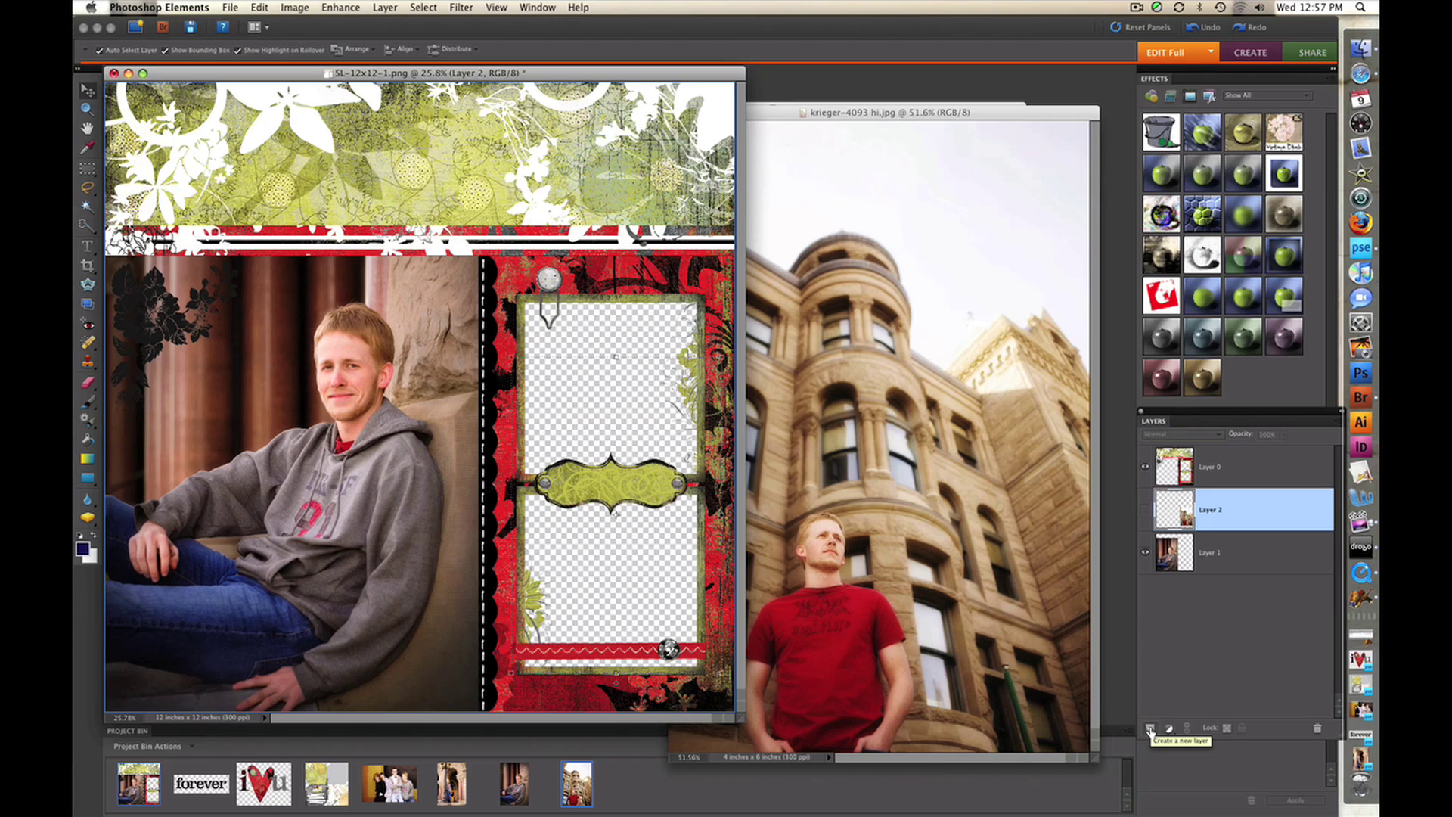
On a new layer, fill a rectangular selection covering the lower small frame opening with the foreground color at 100% opacity
left_click(1151, 728)
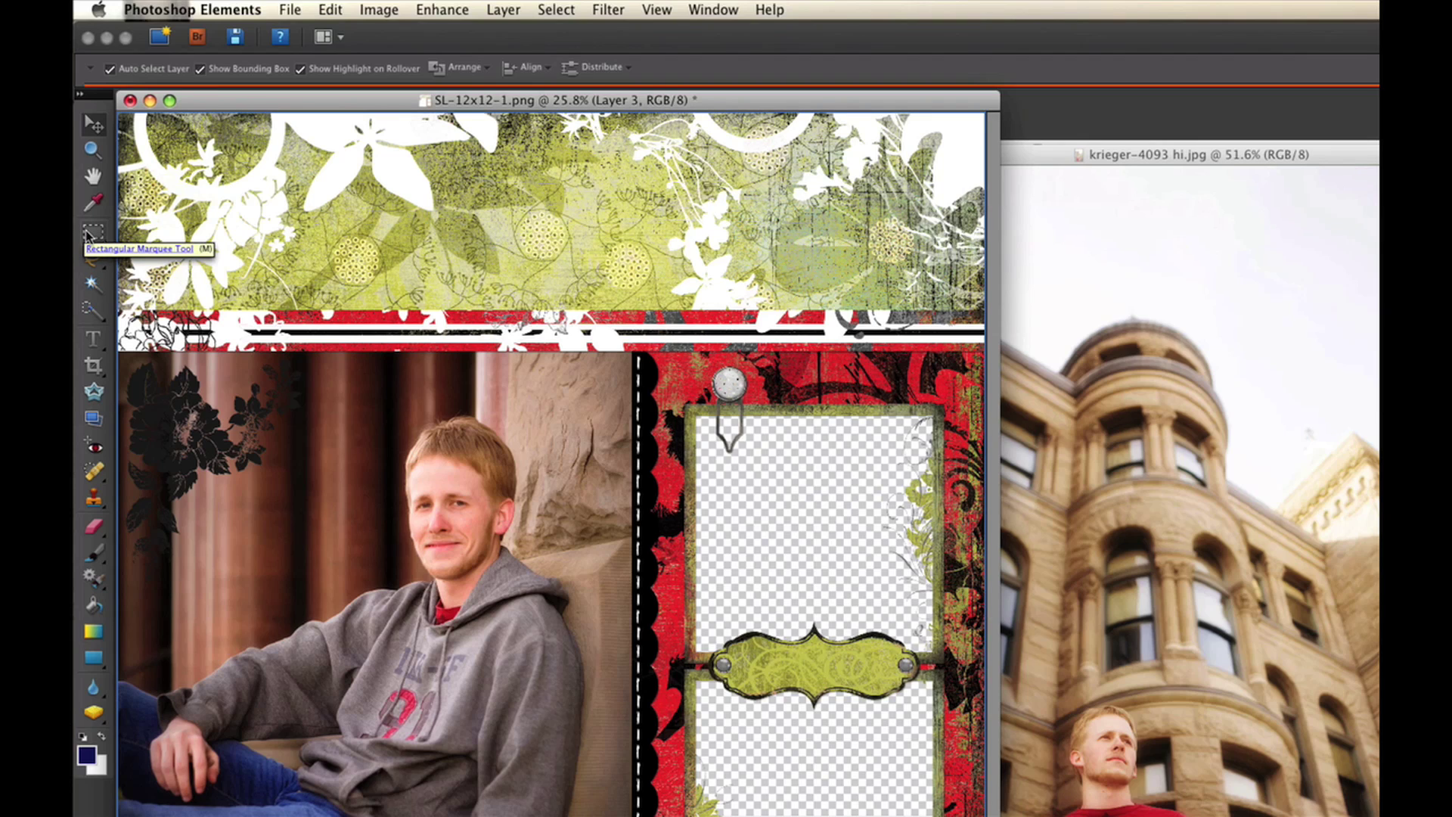
left_click(87, 236)
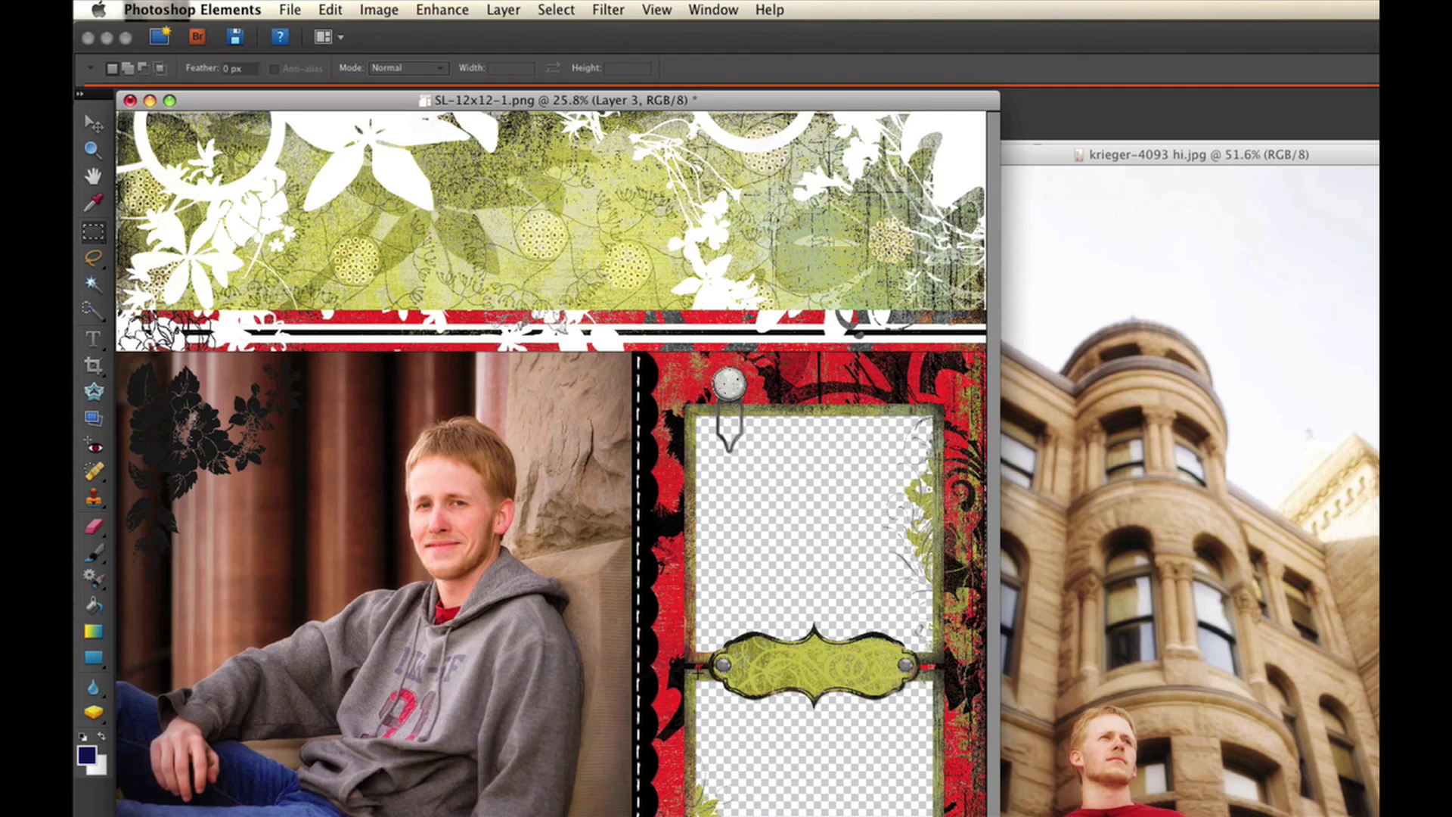
left_click_drag(691, 672, 897, 816)
left_click(330, 10)
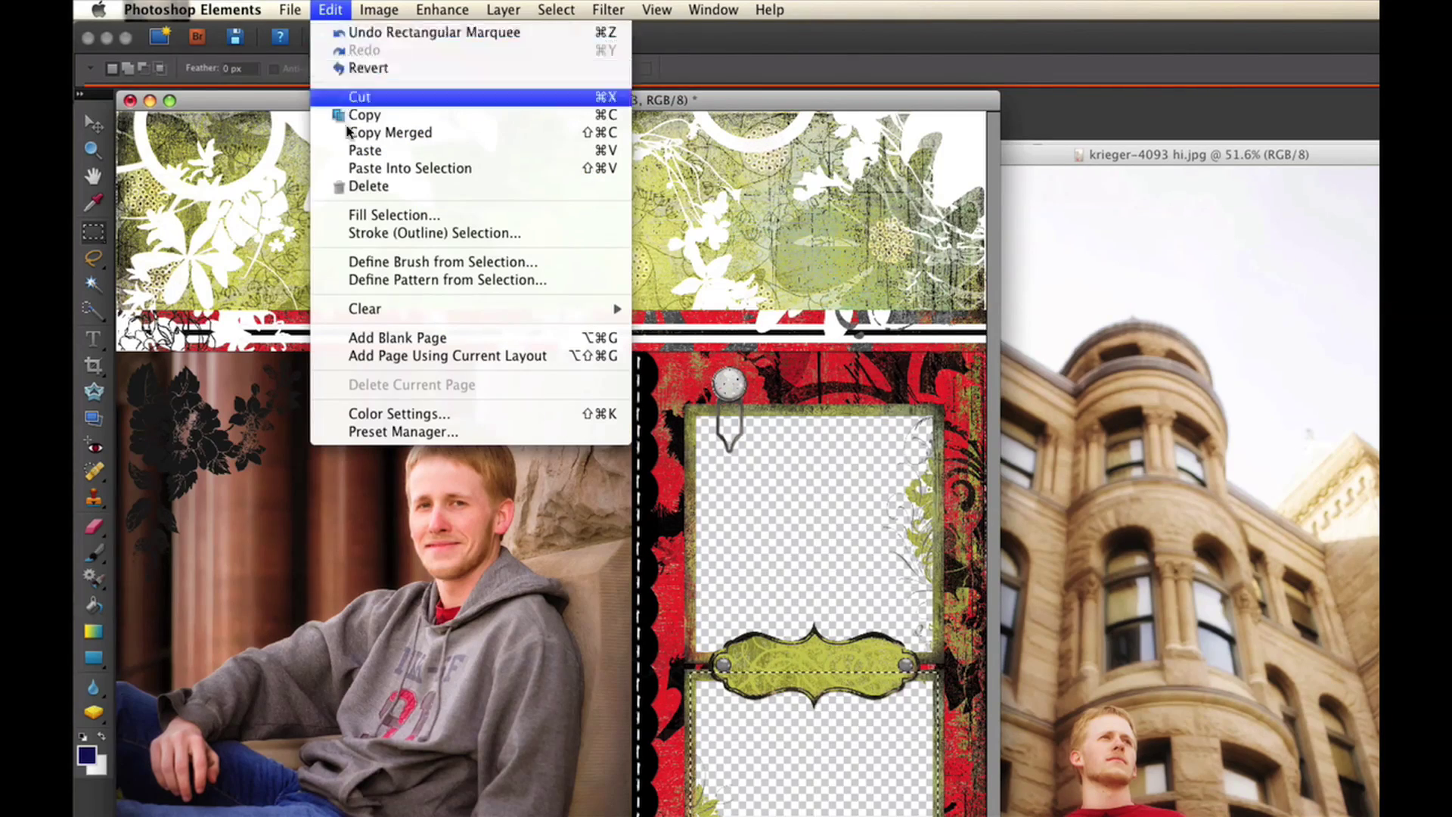
left_click(376, 218)
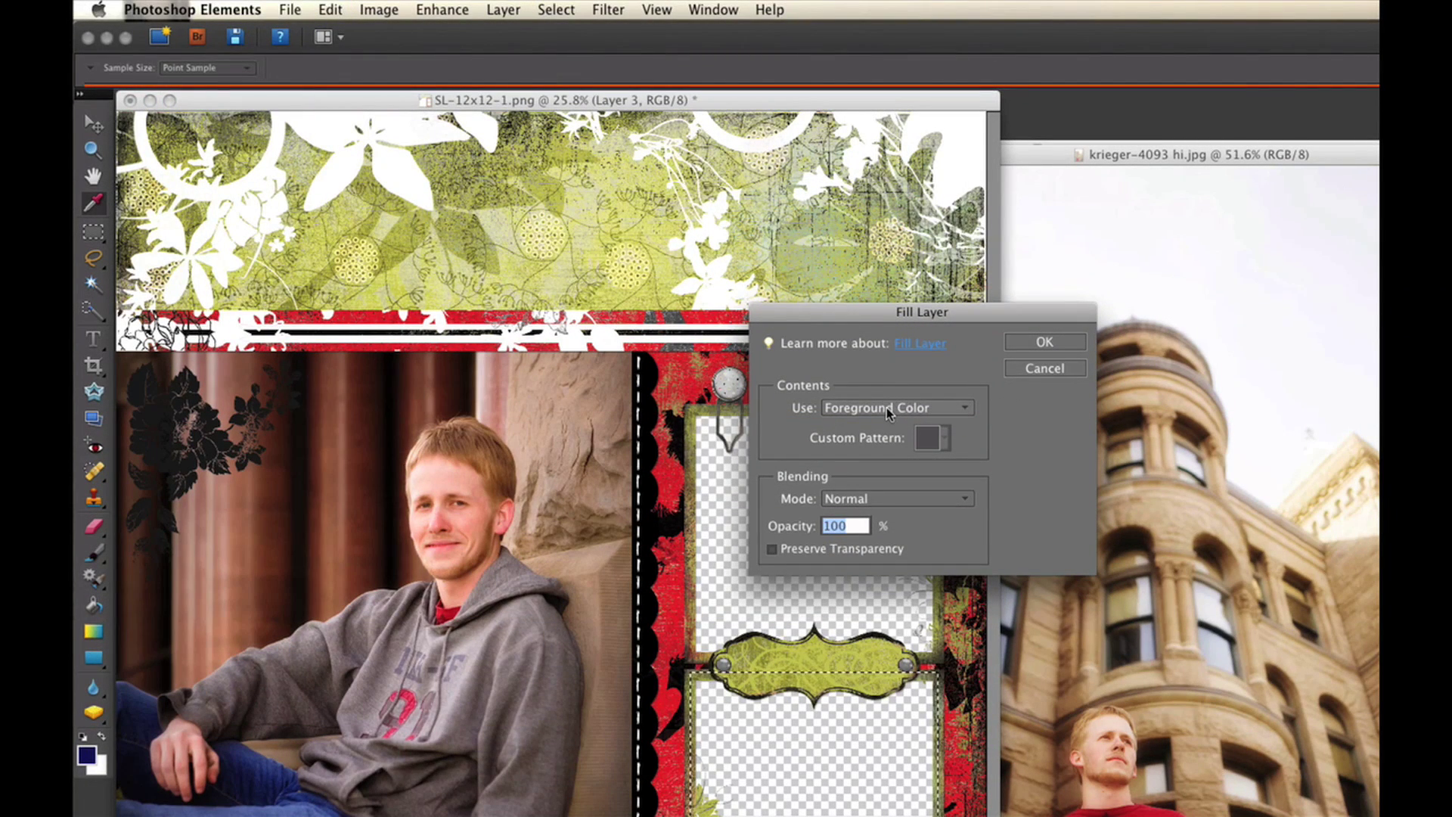
left_click(1044, 343)
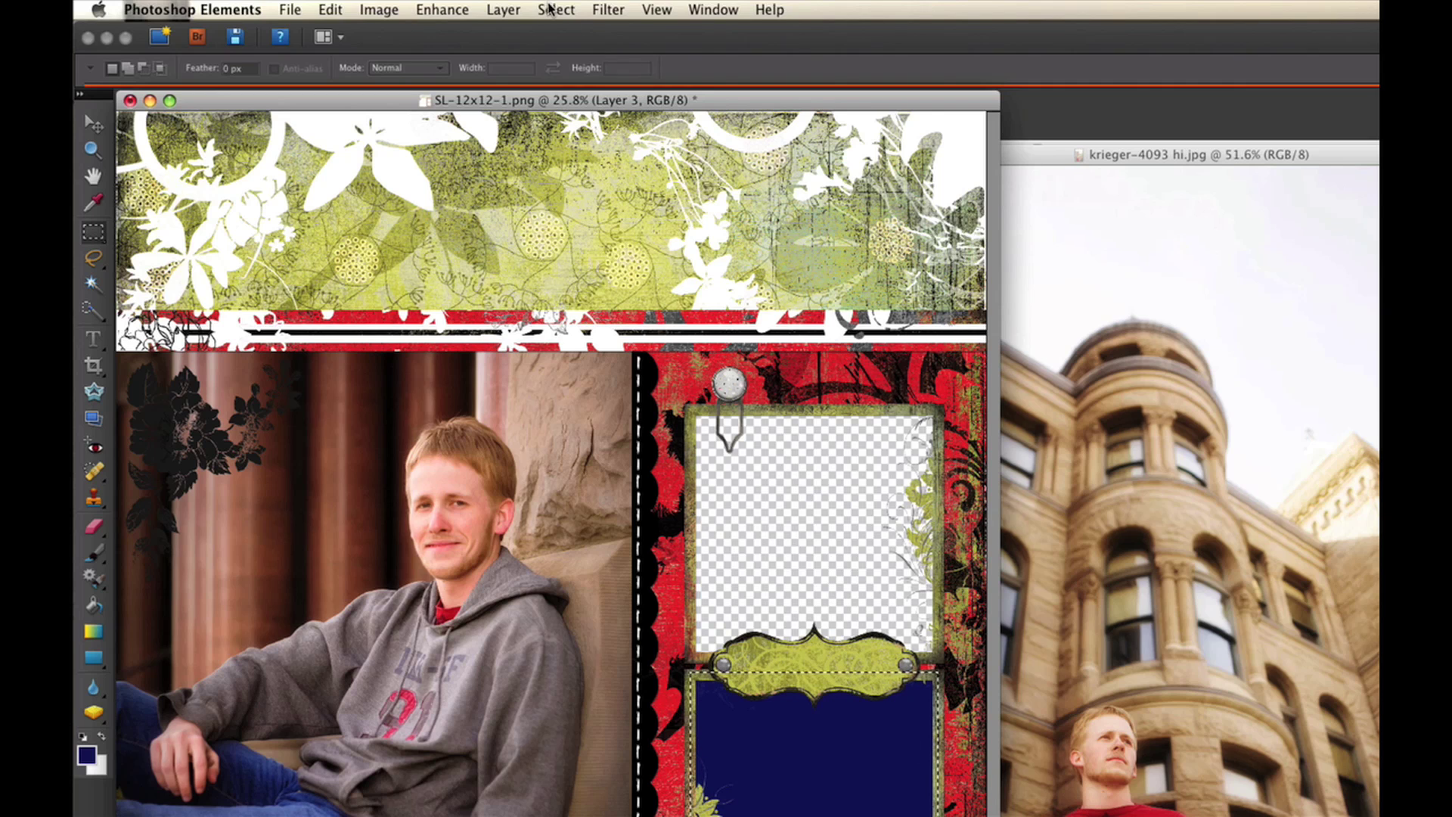
Deselect the rectangle and clip the red-shirt photo layer to the filled rectangle beneath it with a clipping mask
left_click(553, 9)
left_click(563, 50)
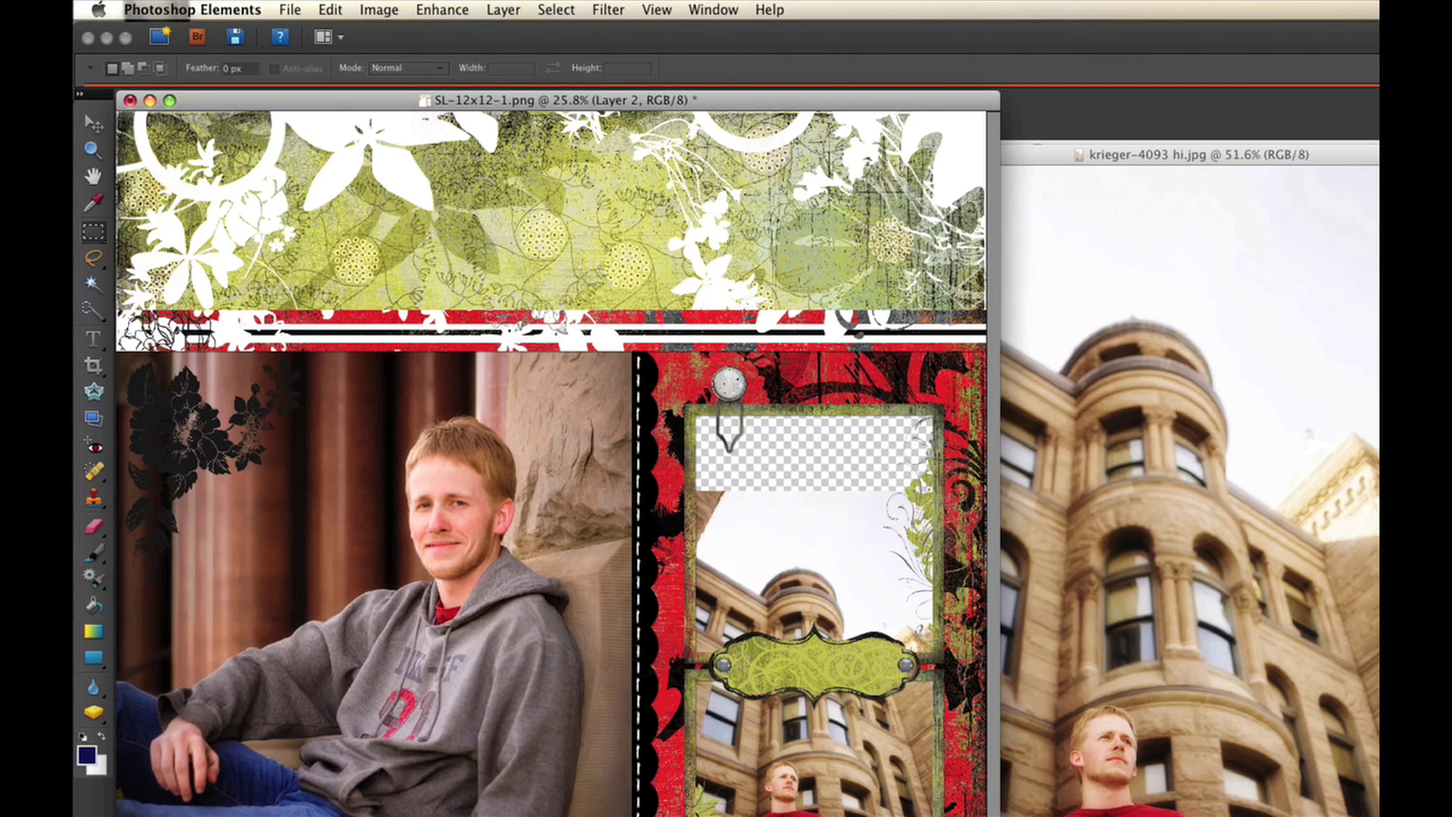
left_click(509, 17)
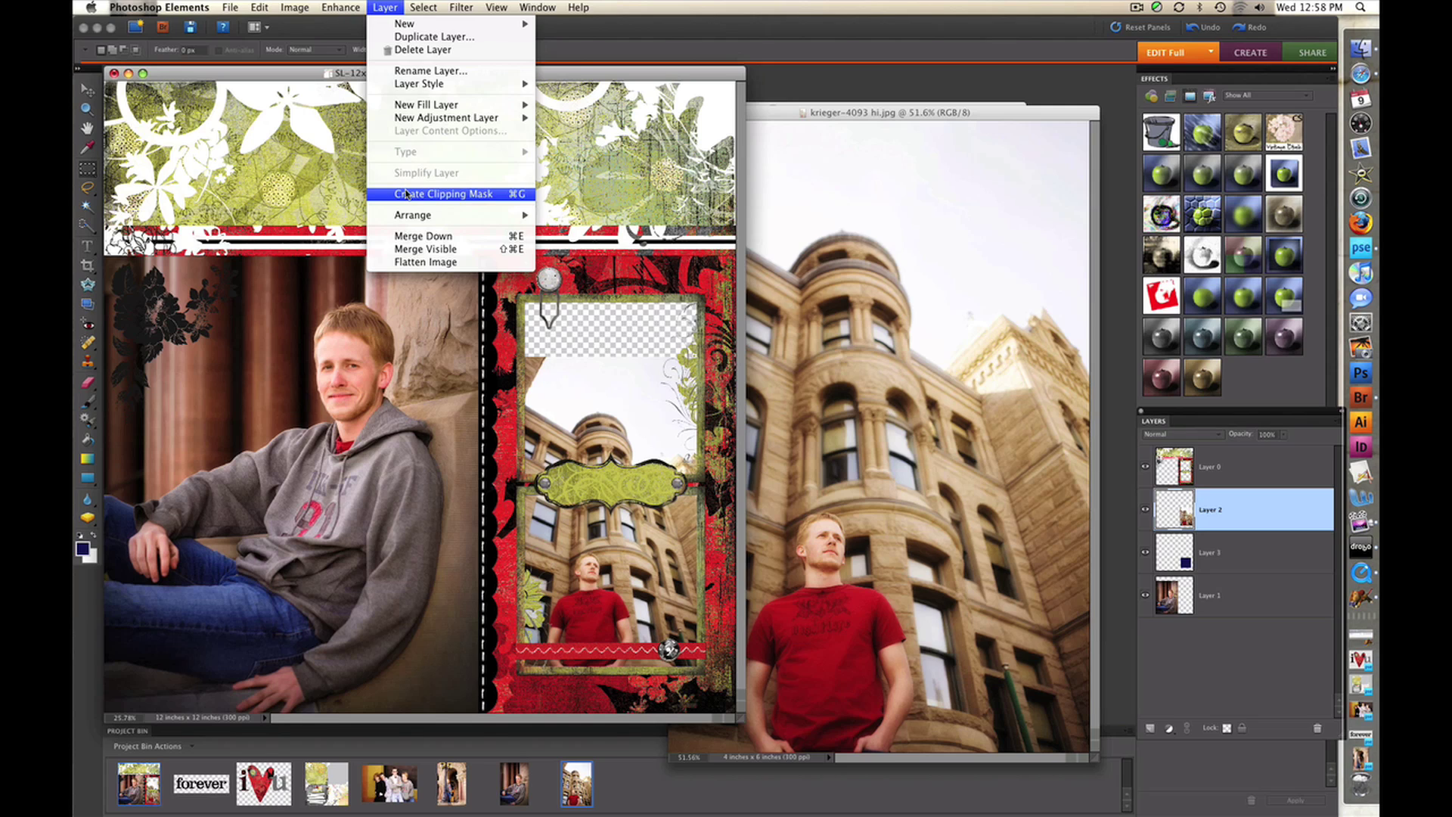
left_click(406, 195)
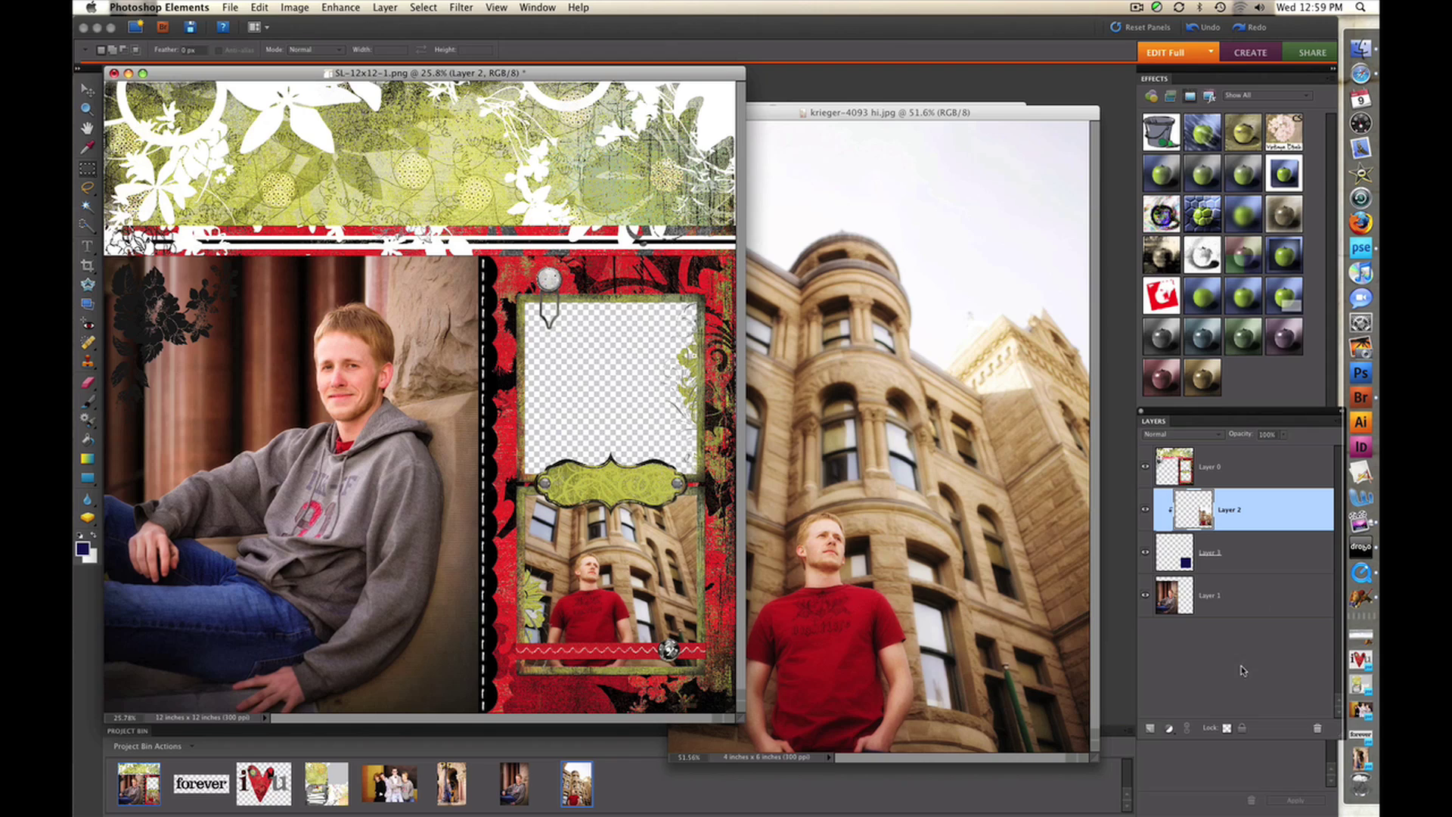
On another new layer, fill a rectangular selection covering the upper small frame opening with the foreground color, and deselect
left_click(1150, 729)
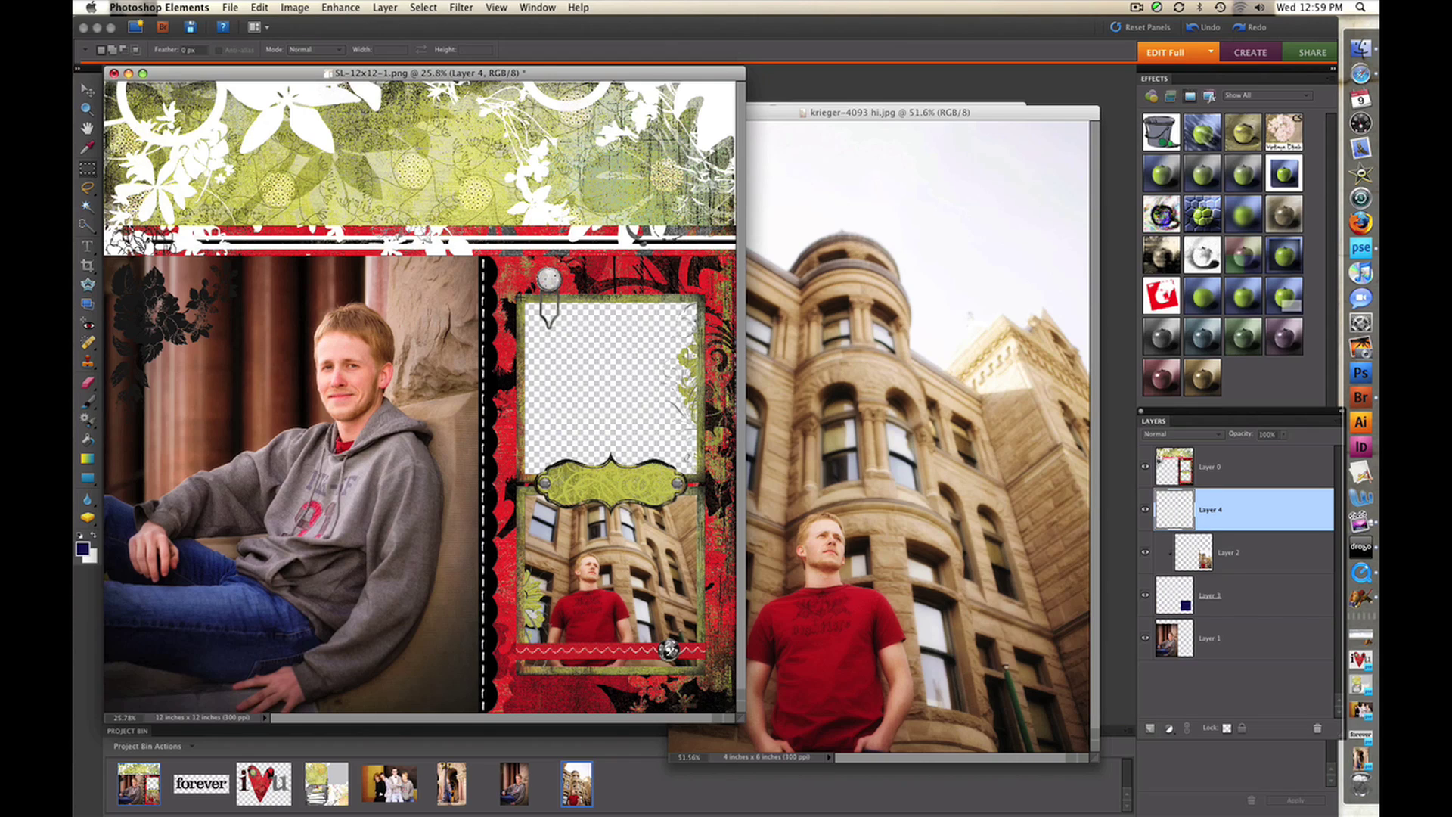
left_click_drag(636, 428, 704, 482)
left_click(260, 8)
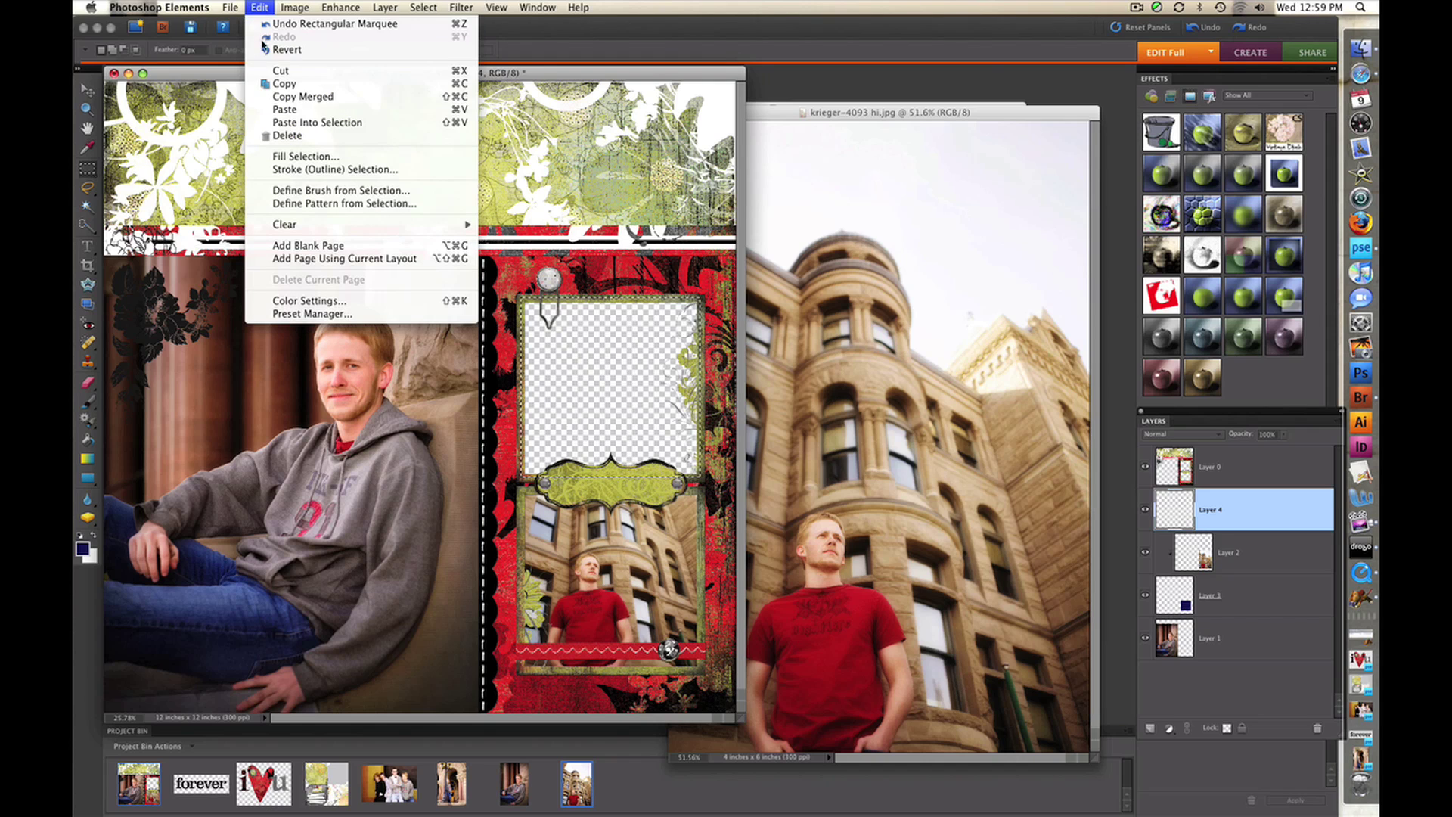
left_click(305, 156)
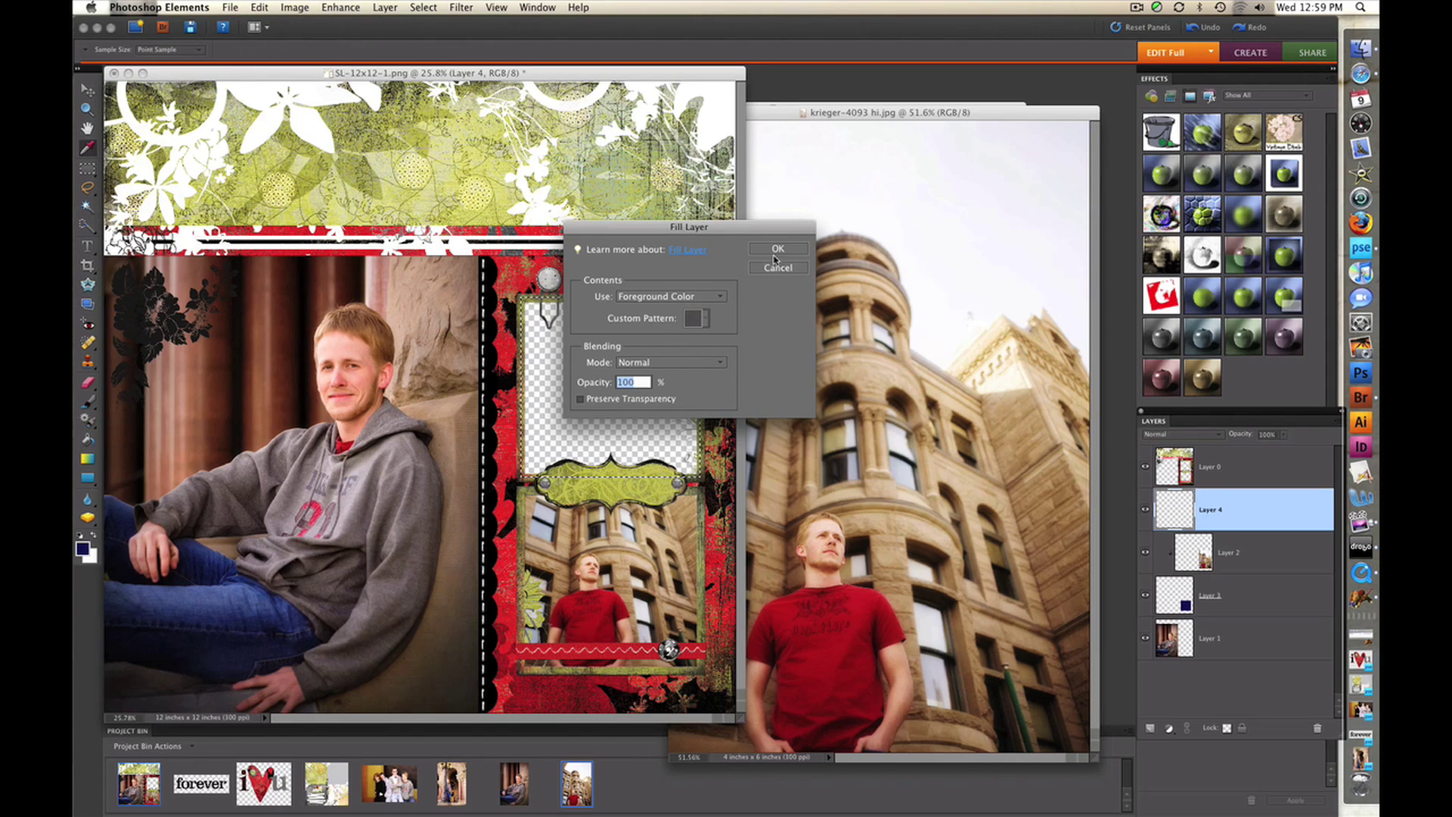
left_click(778, 248)
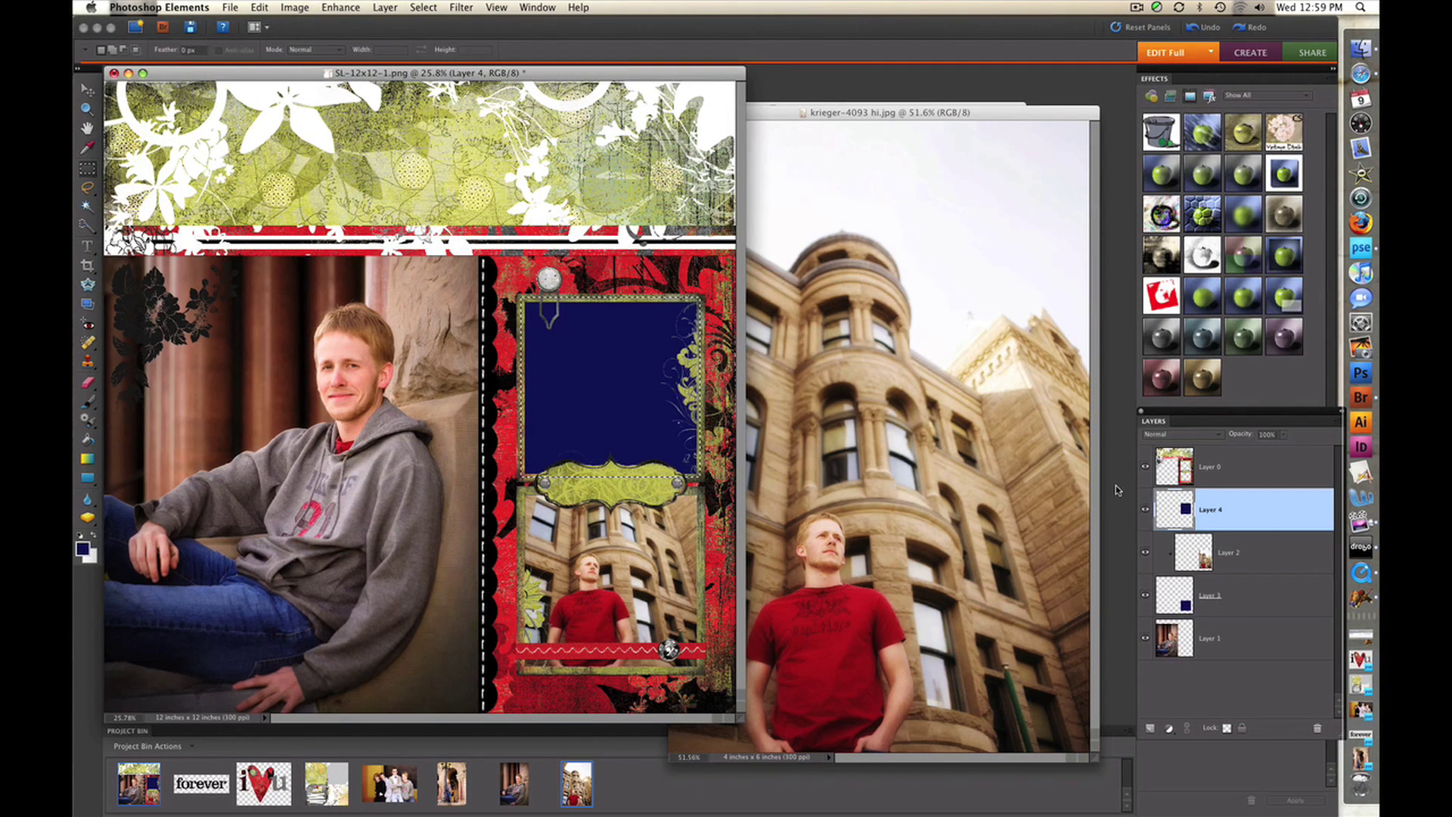
left_click(424, 7)
left_click(436, 28)
Add the archway photo with the lamp post to the template and position it over the upper small frame
left_click(463, 786)
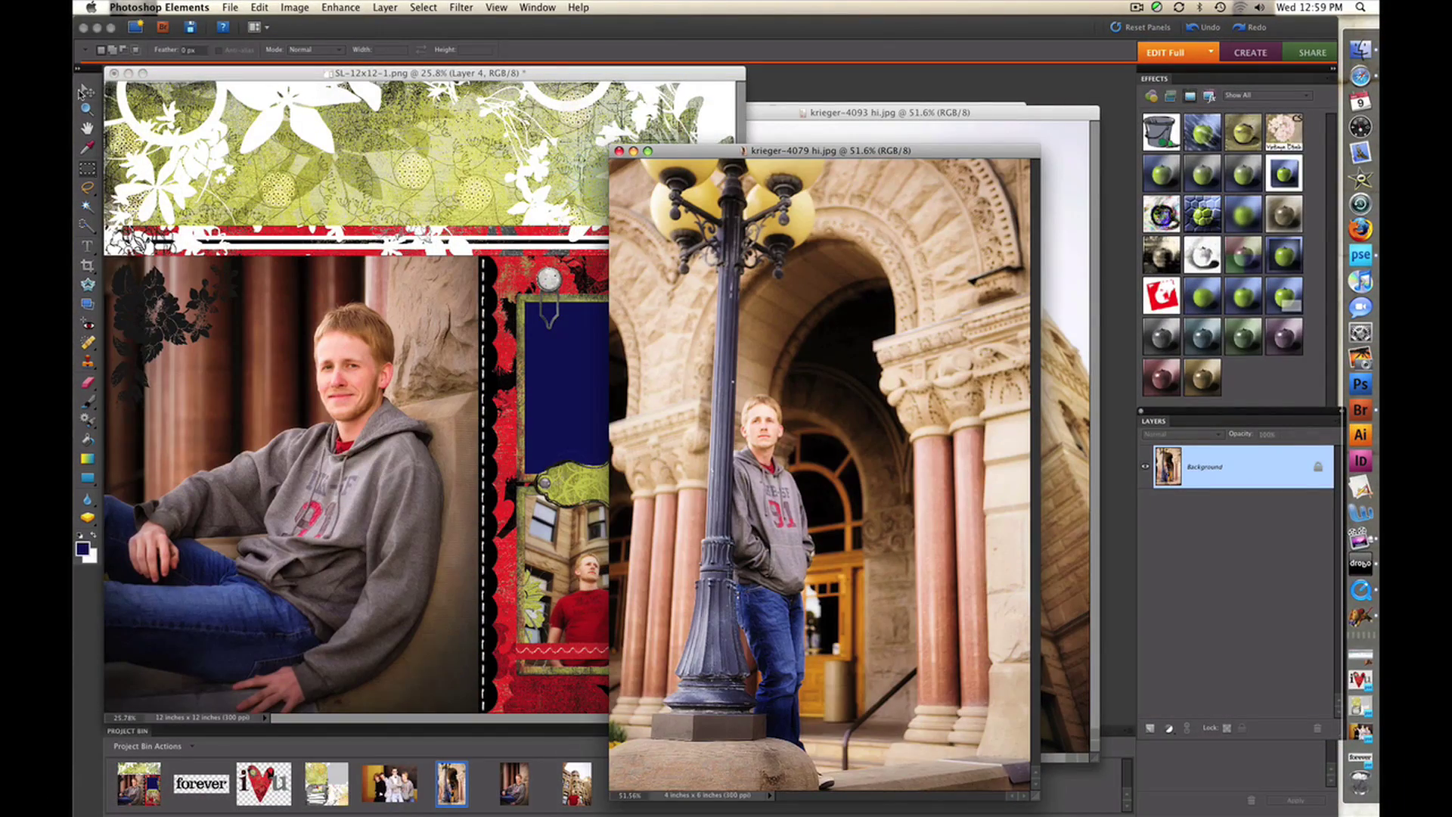
left_click(86, 91)
left_click_drag(700, 304, 540, 329)
left_click_drag(618, 421, 633, 368)
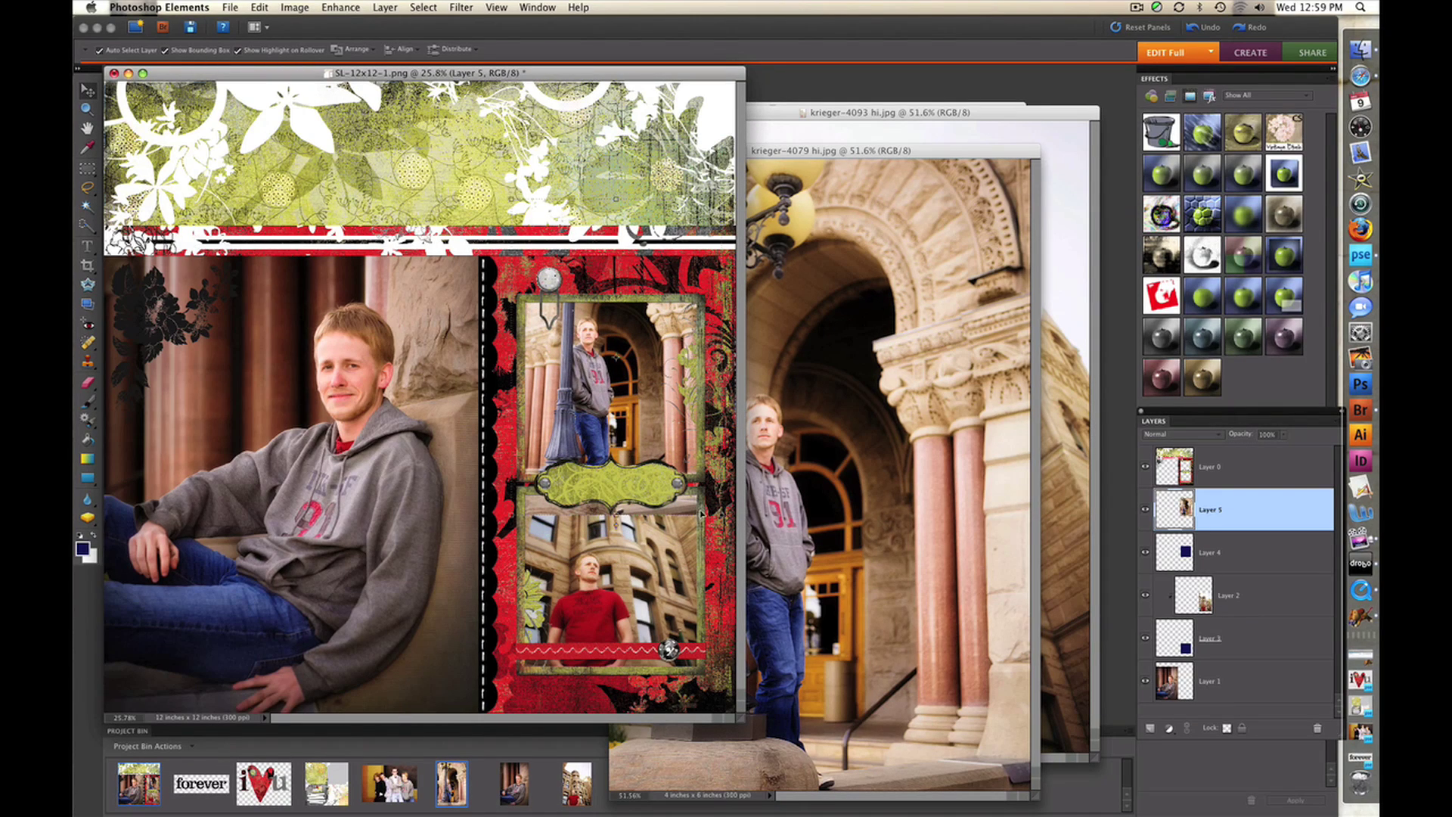
Scale the archway photo to about 91% and clip it to the filled rectangle of the upper frame
left_click_drag(722, 513, 704, 485)
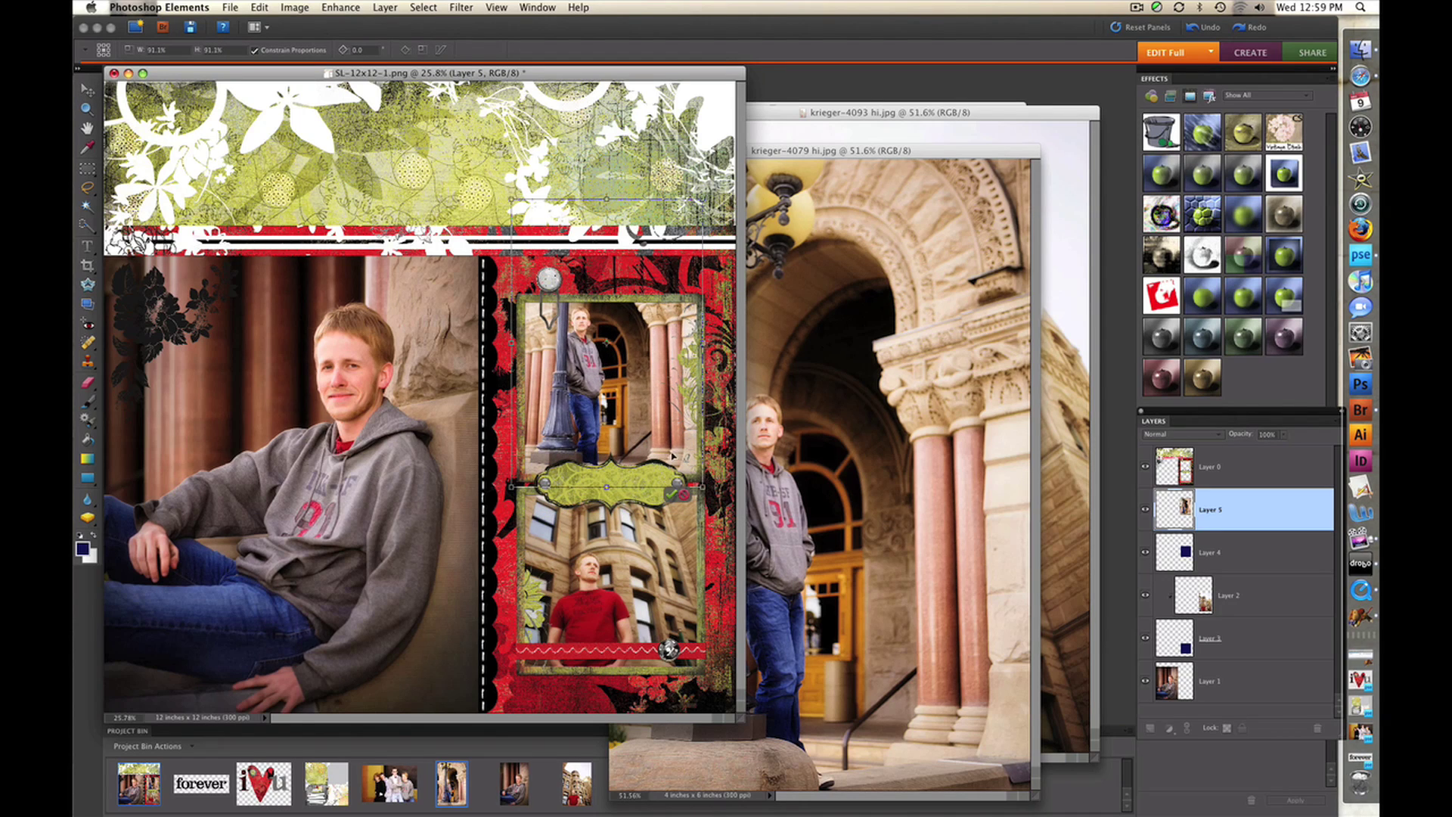
left_click(671, 497)
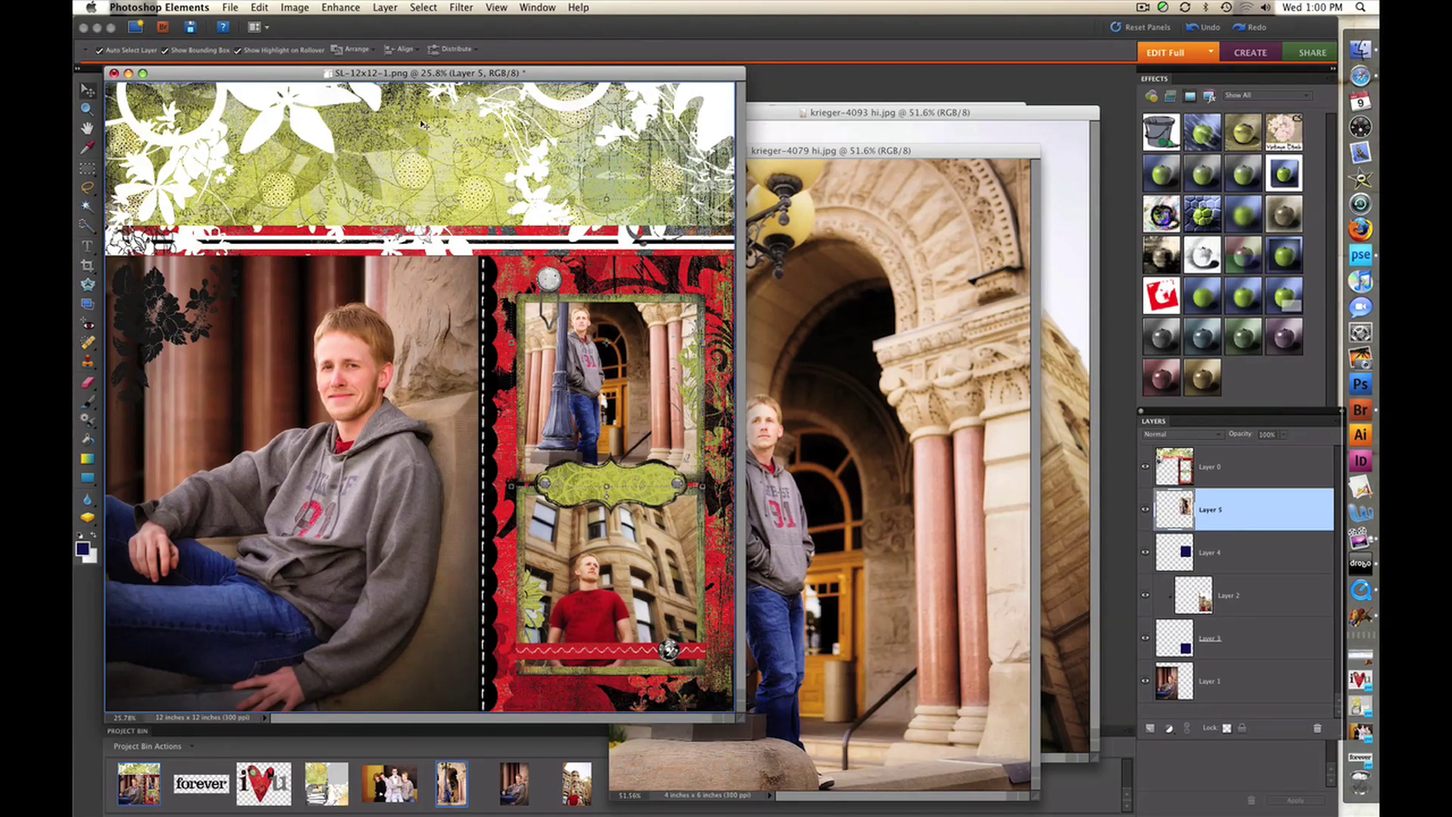
left_click(384, 8)
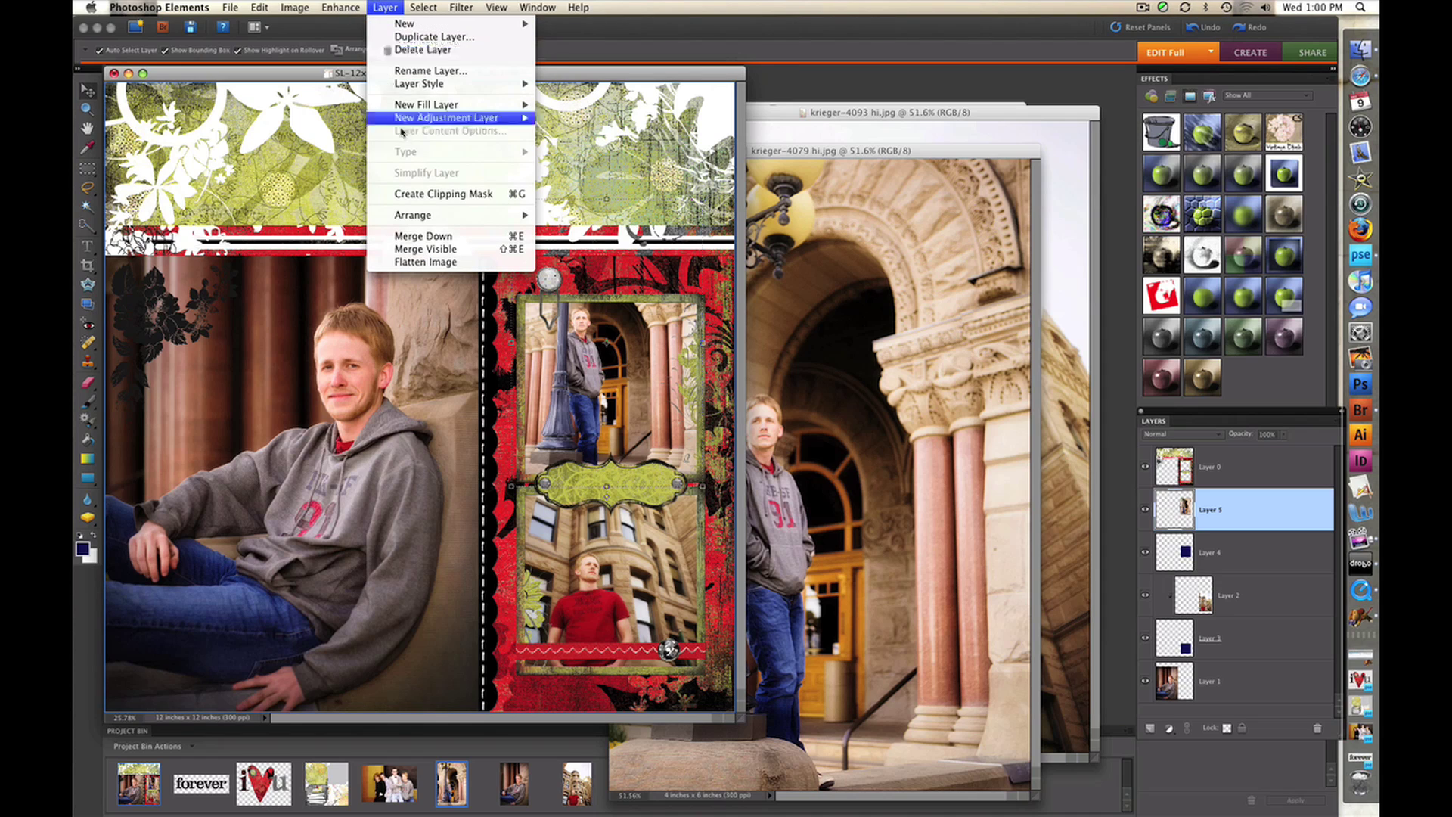
left_click(412, 196)
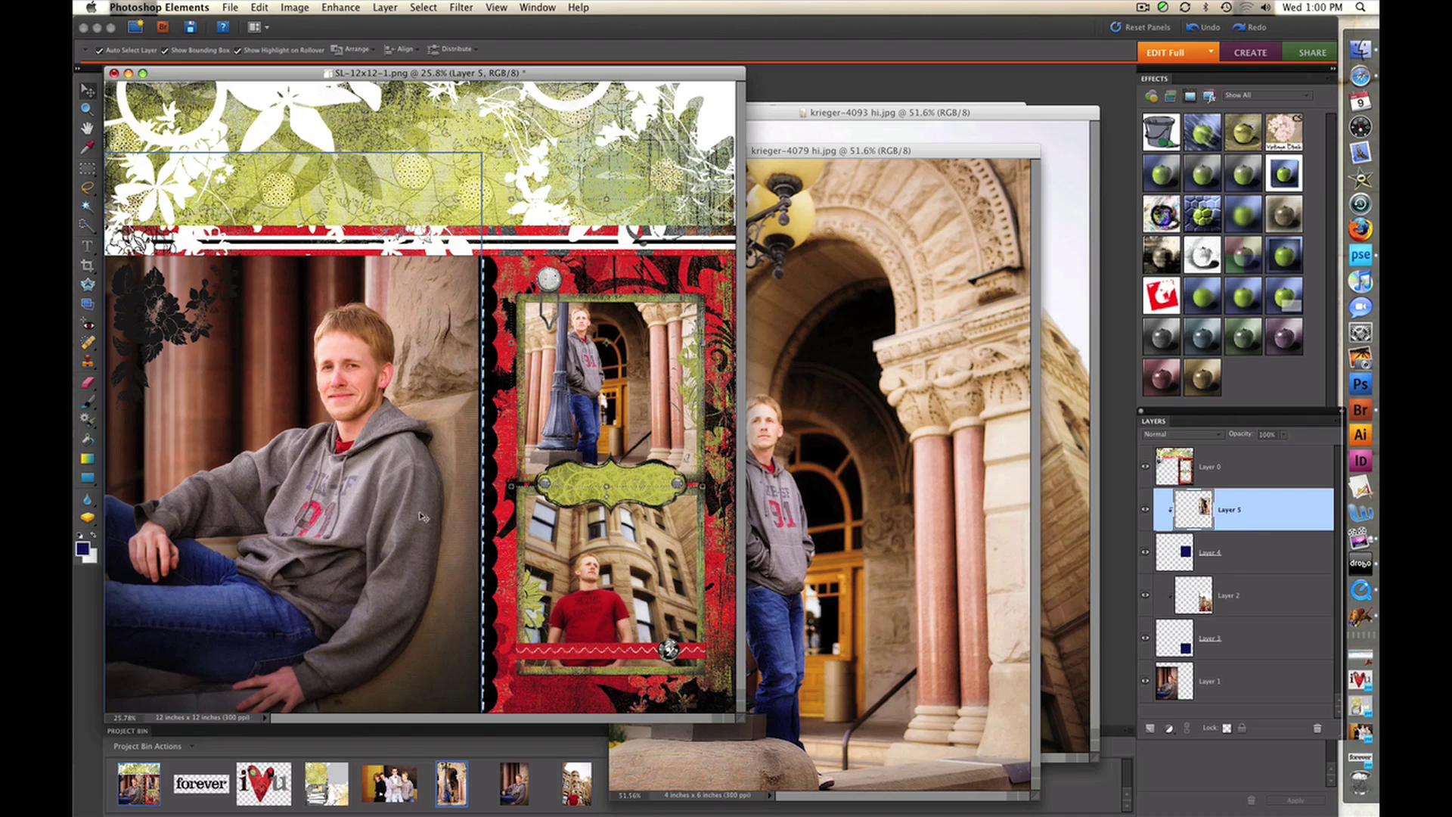
Copy the "i heart u" artwork from SL-12x12-LoveTitle.png into the template and move its layer above the template layer
double_click(263, 783)
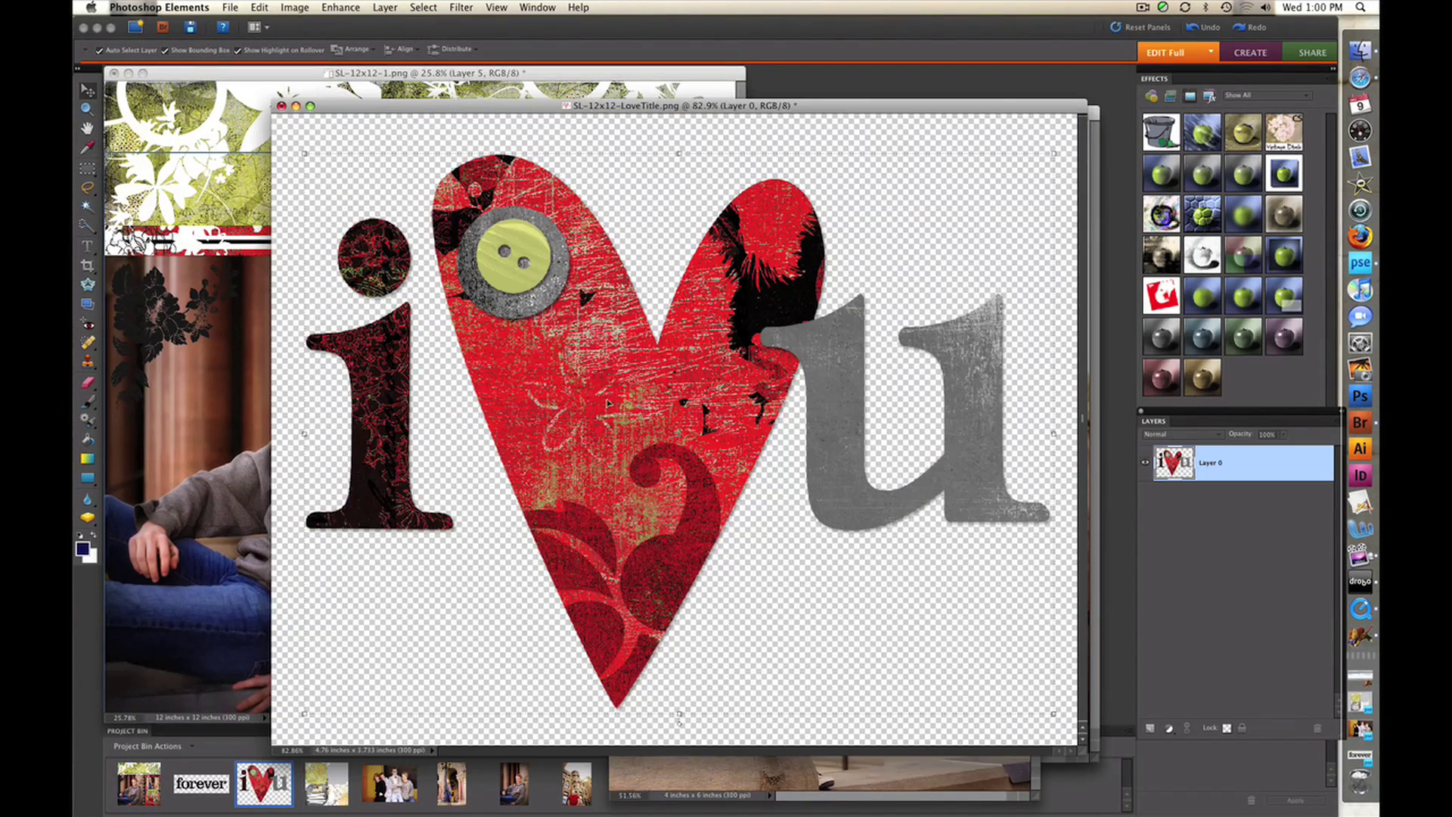
left_click_drag(567, 105, 780, 115)
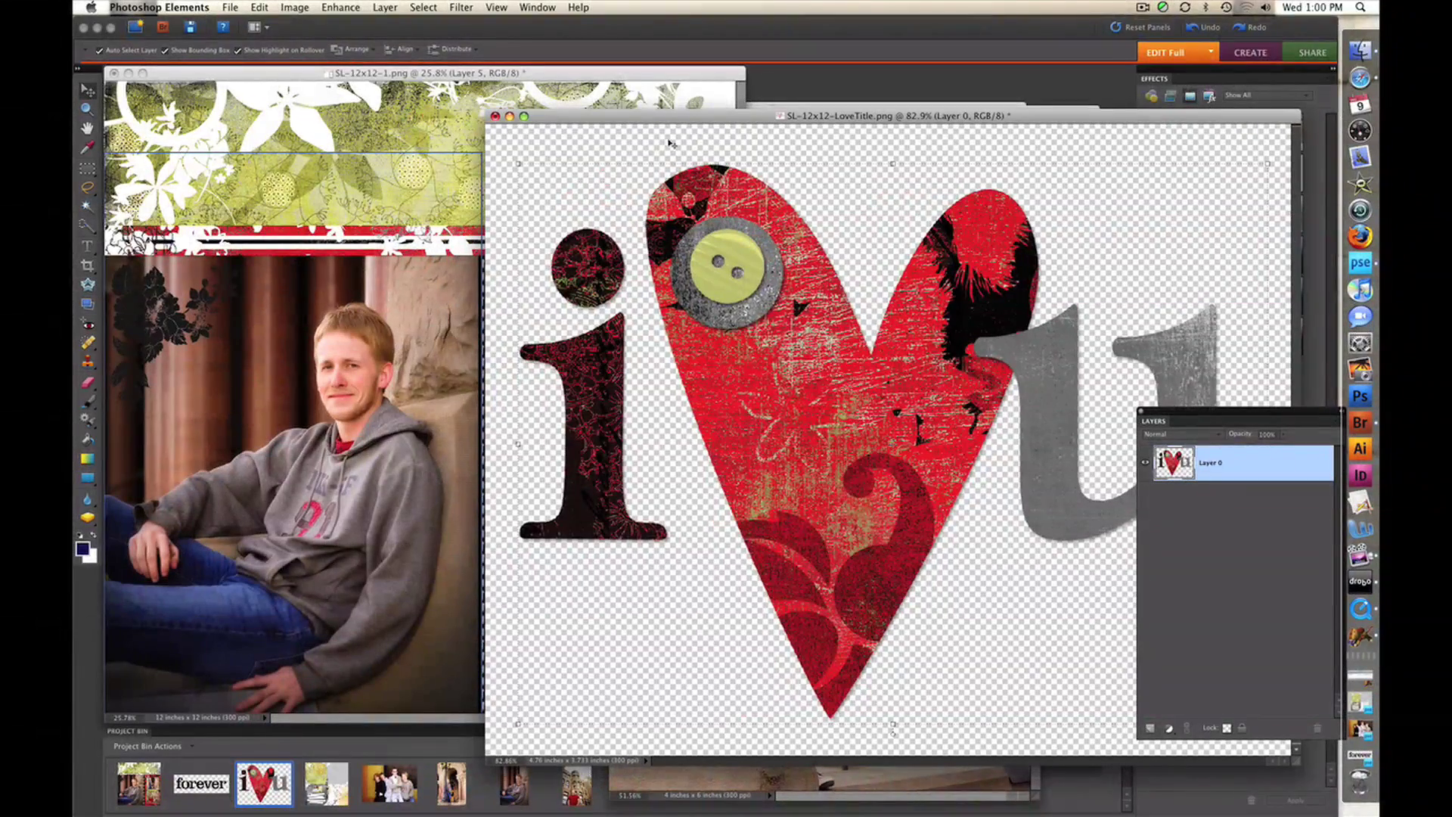
left_click(87, 93)
left_click_drag(575, 266, 412, 303)
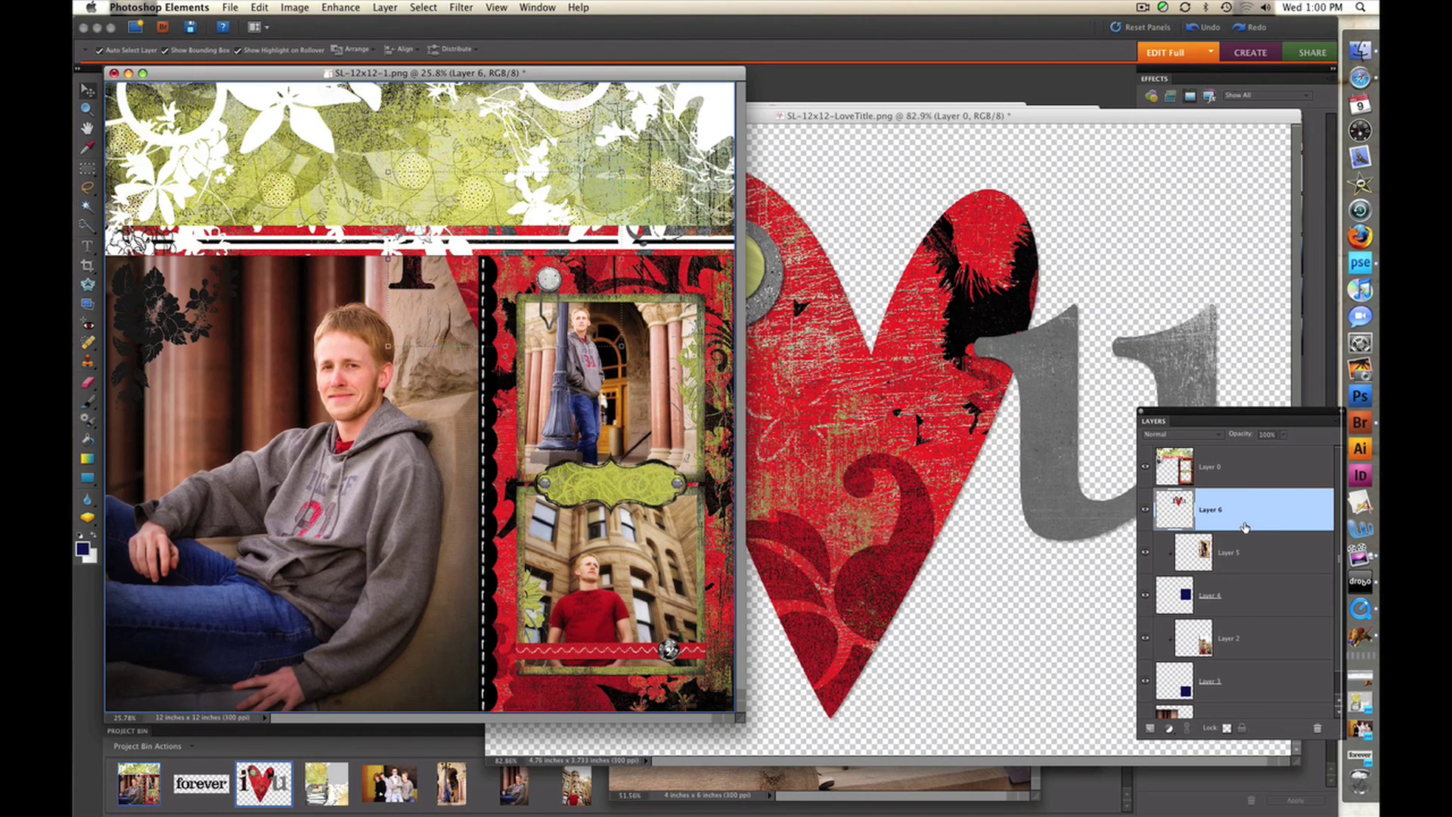
left_click_drag(1243, 516, 1244, 456)
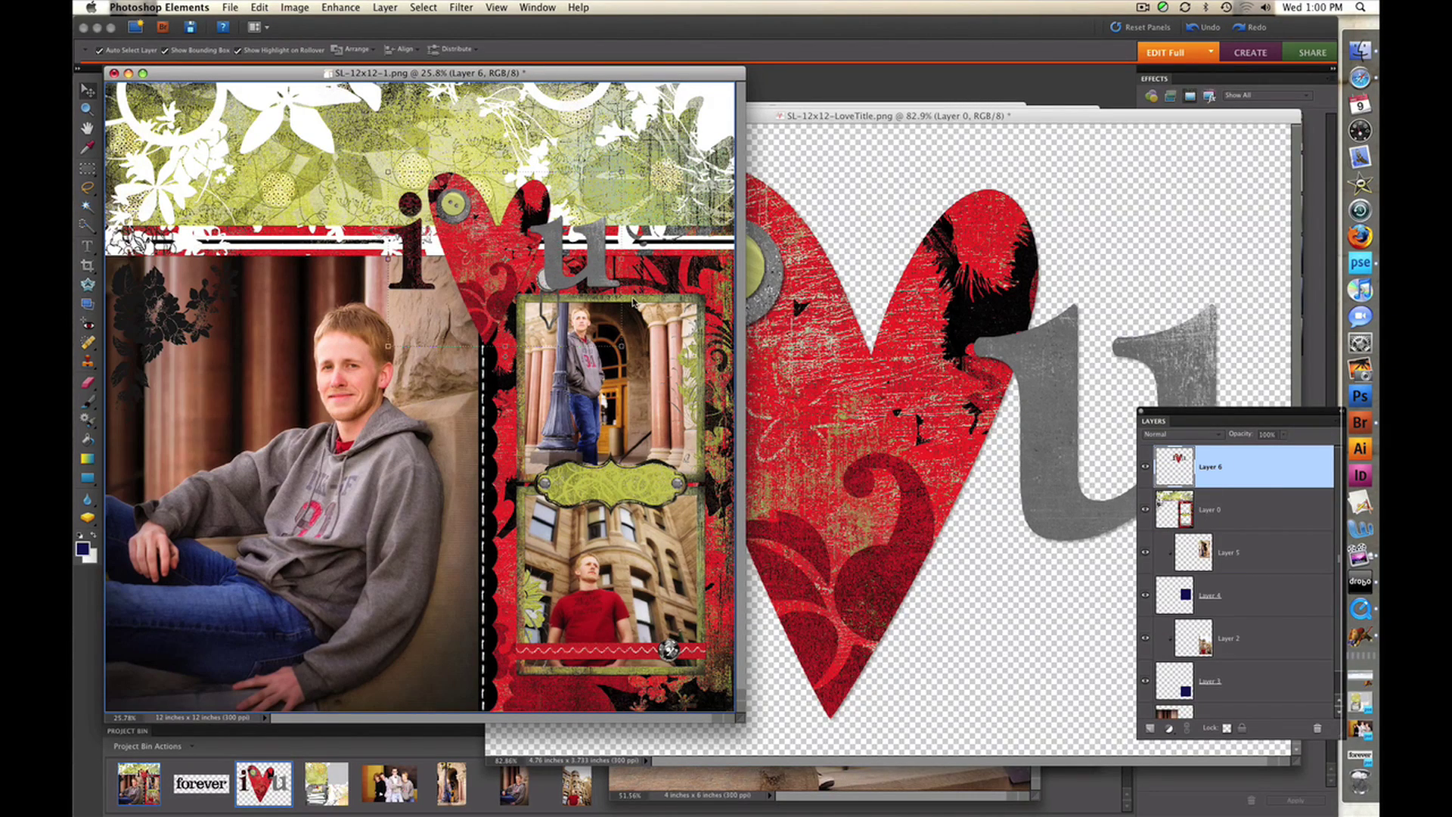
Move the "i heart u" title up onto the green floral band and enlarge it to about 103%
left_click_drag(493, 225, 473, 180)
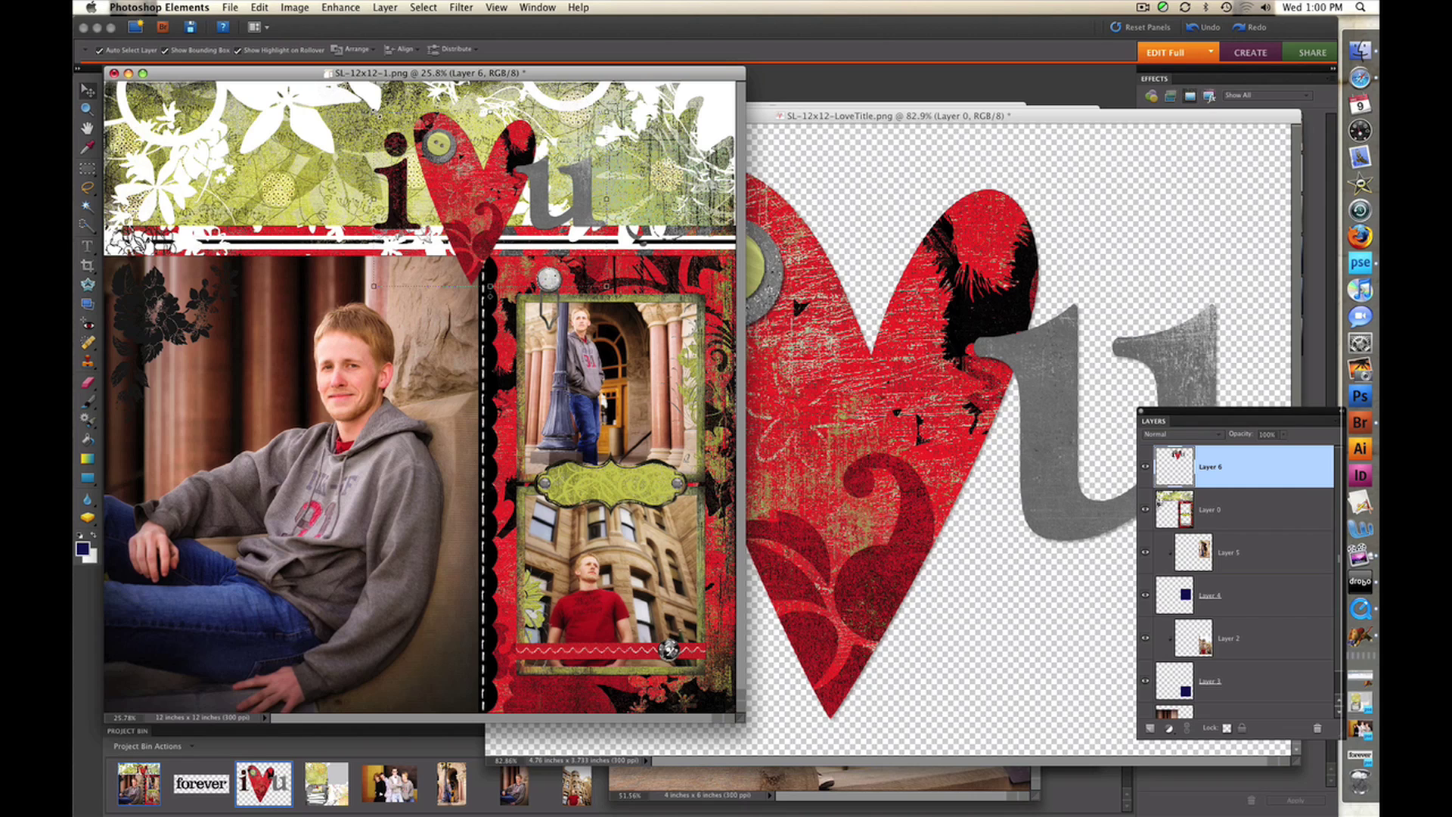
key("ctrl+t")
mouse_move(374, 112)
left_mouse_down()
mouse_move(443, 165)
mouse_move(365, 106)
left_mouse_up()
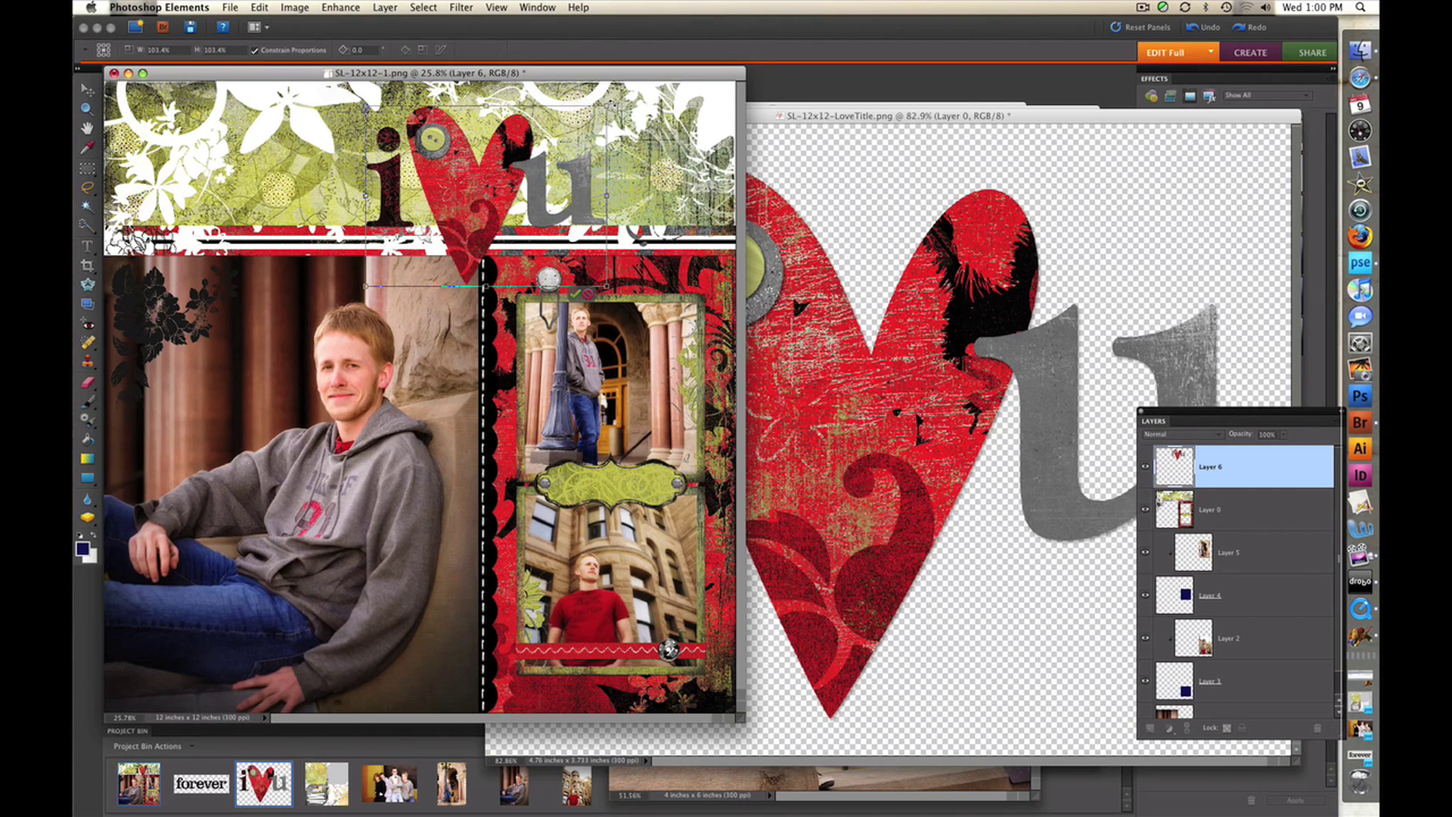
mouse_move(612, 98)
left_mouse_down()
mouse_move(604, 89)
mouse_move(608, 106)
left_mouse_up()
left_click(581, 294)
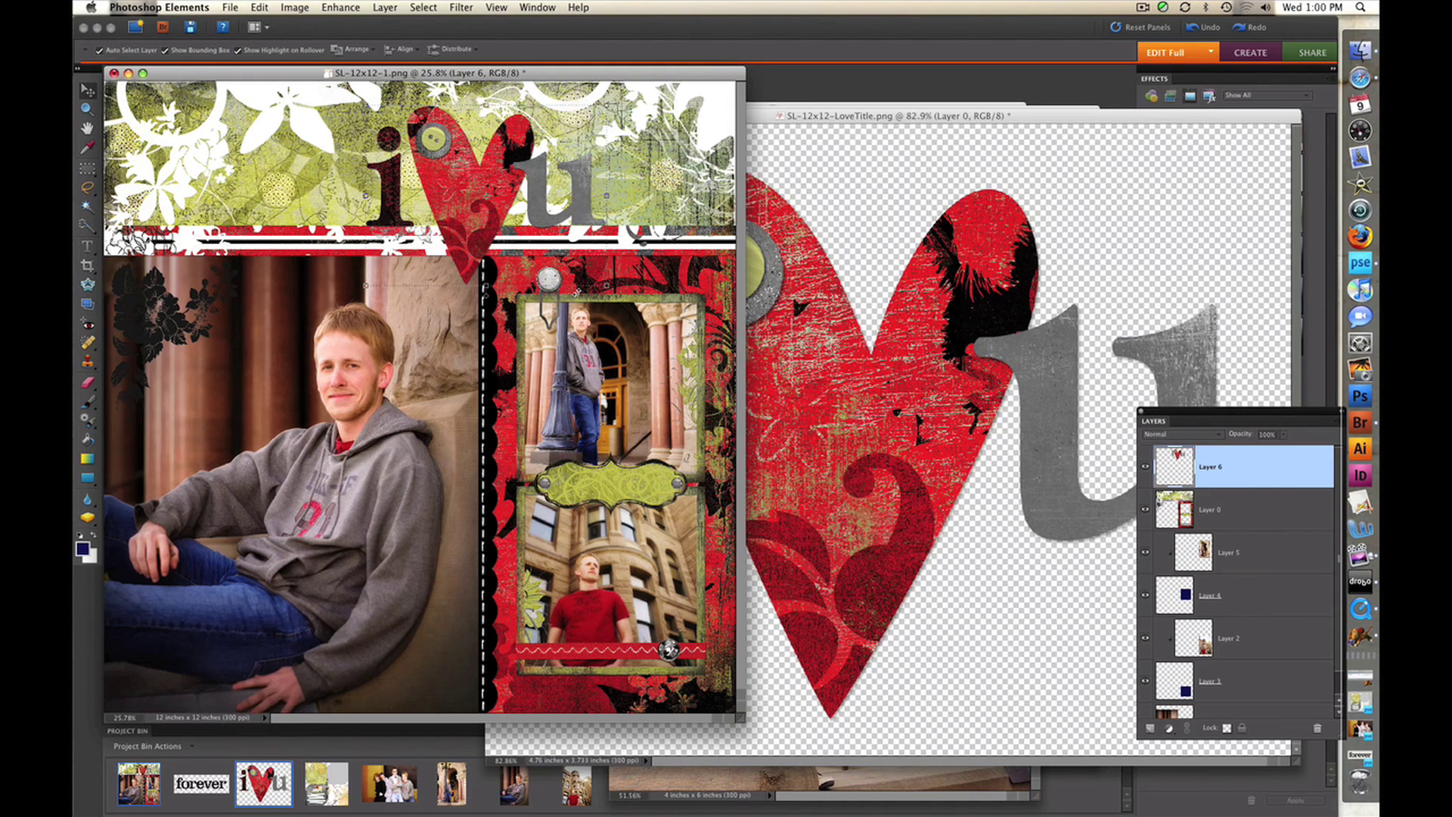